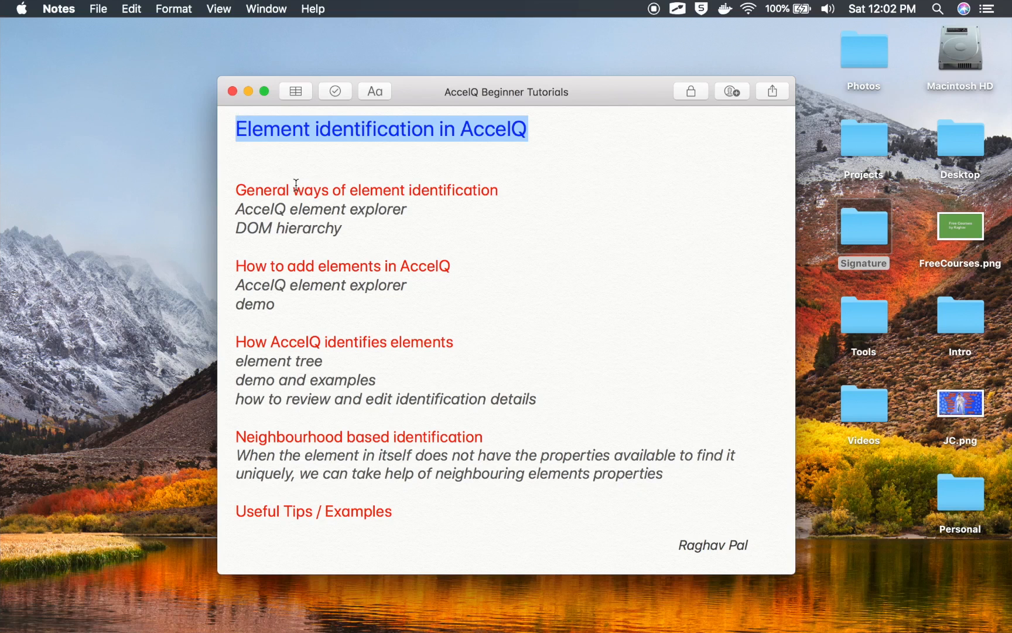
Highlight the headings 'General ways of element identification', 'How to add elements in AccelQ' and 'How AccelQ identifies elements' in turn
click(293, 189)
drag(501, 190, 231, 185)
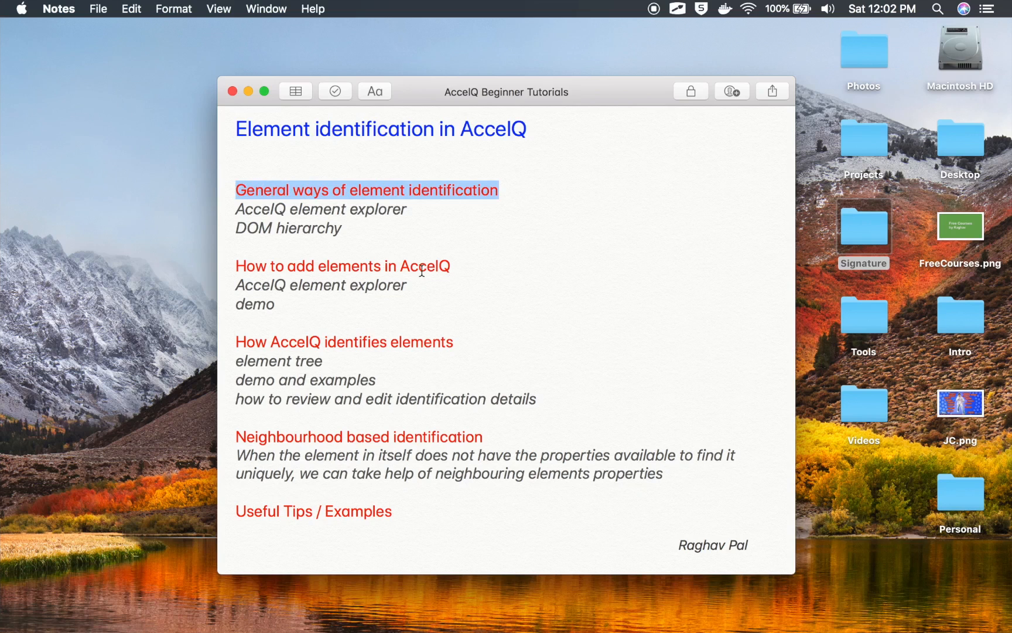
click(439, 271)
drag(462, 265, 221, 261)
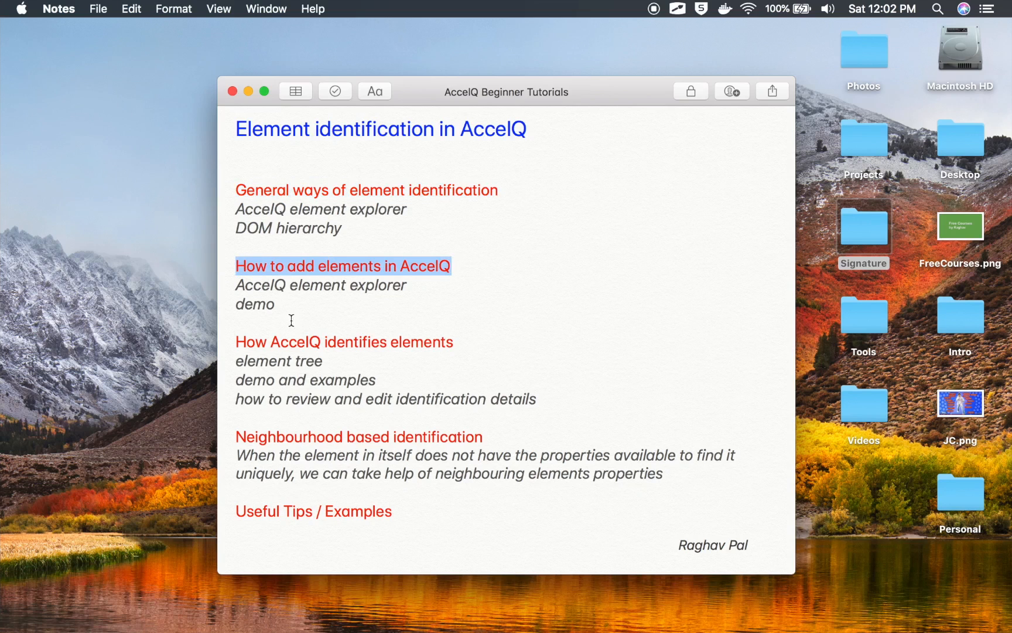
click(285, 339)
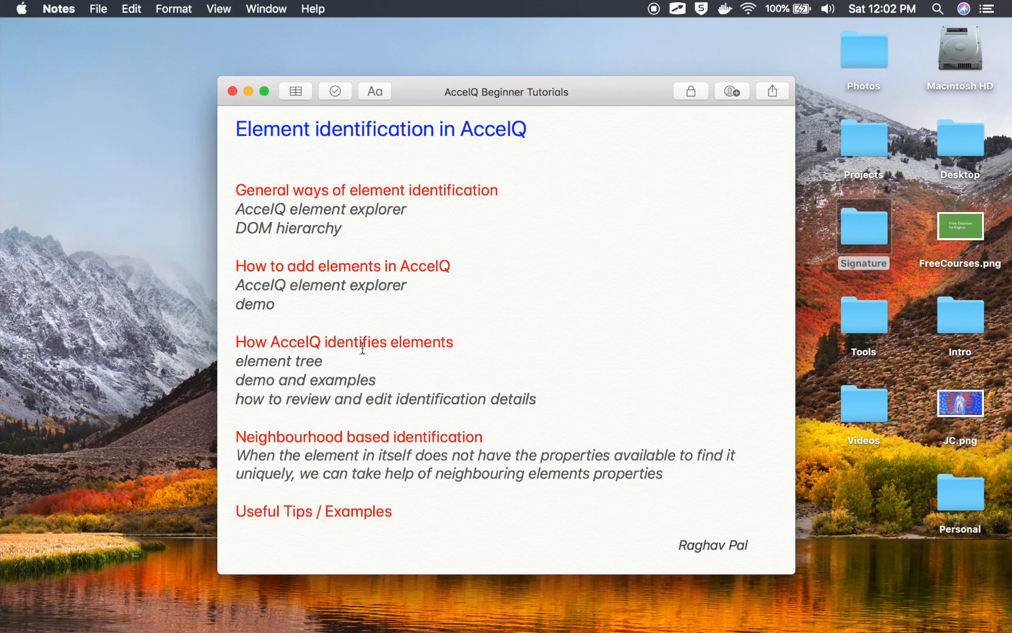
drag(461, 339, 223, 336)
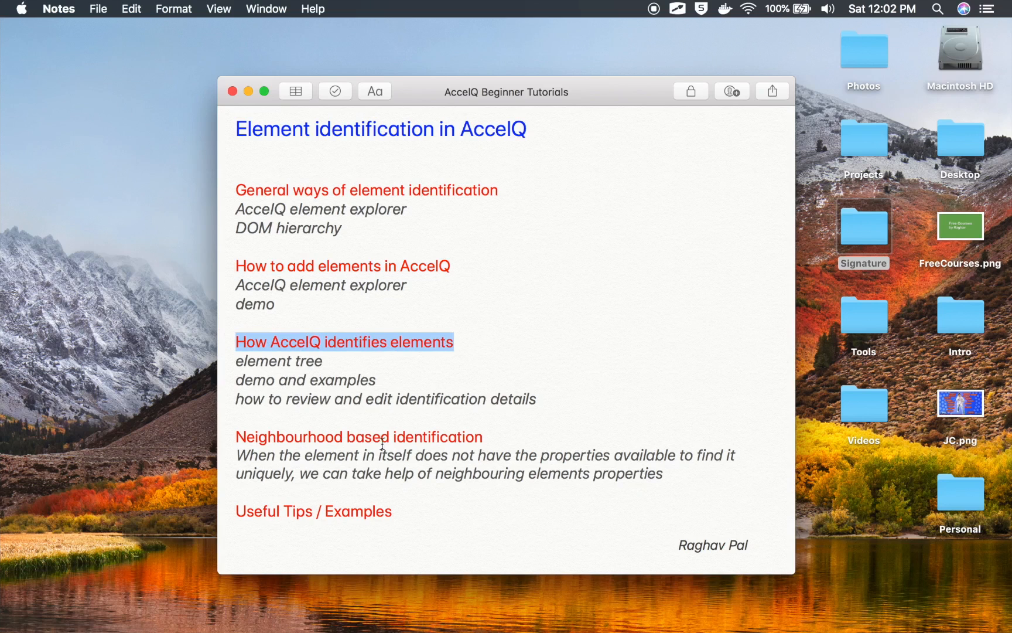
Highlight 'Neighbourhood based identification' and 'Useful Tips / Examples', then move to the full-screen Chrome space
click(383, 438)
drag(484, 436, 240, 436)
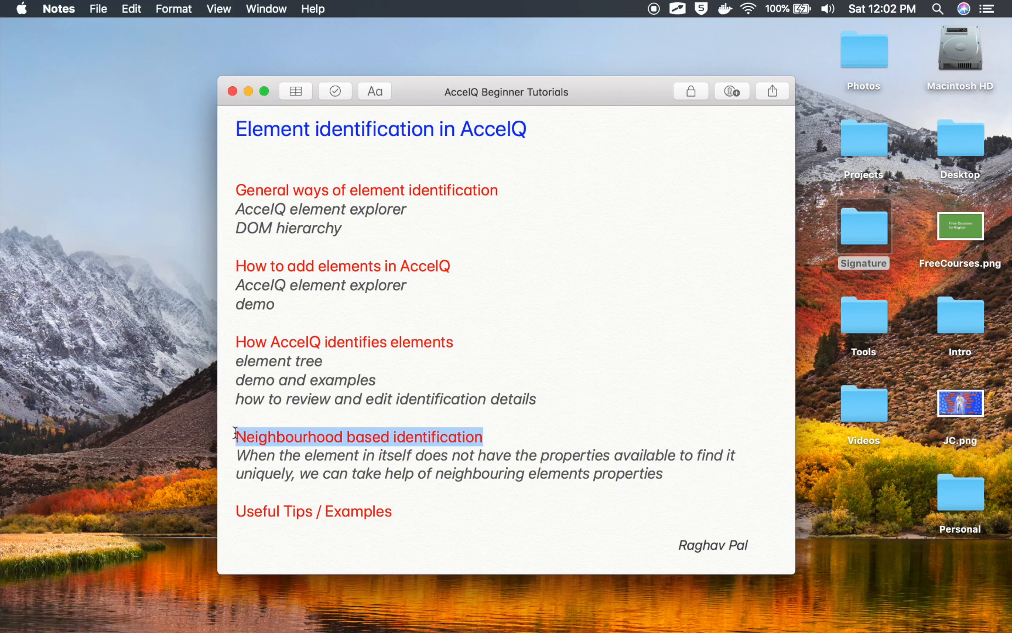
click(350, 517)
drag(415, 508, 238, 502)
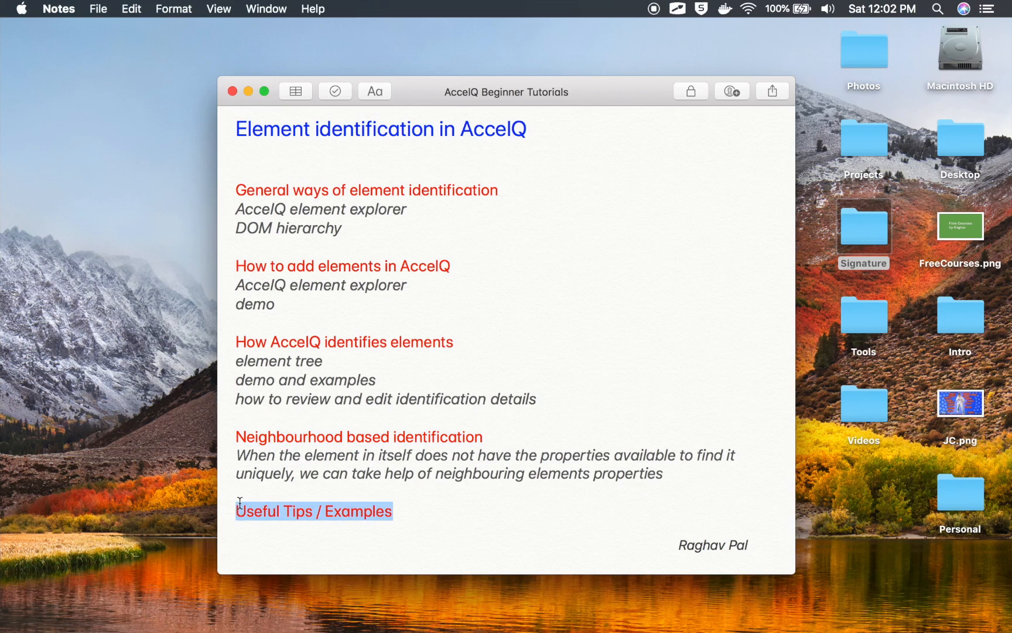
click(372, 420)
key(ctrl+Right)
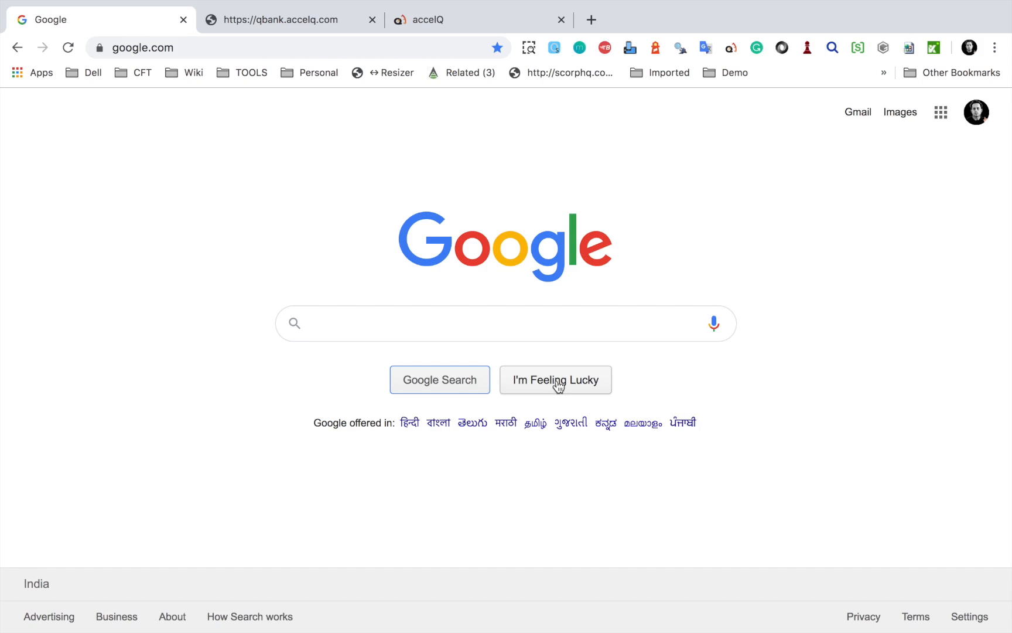
Inspect the Google Search button's input tag and btnK name attribute, then go to the qBank tab
right_click(464, 385)
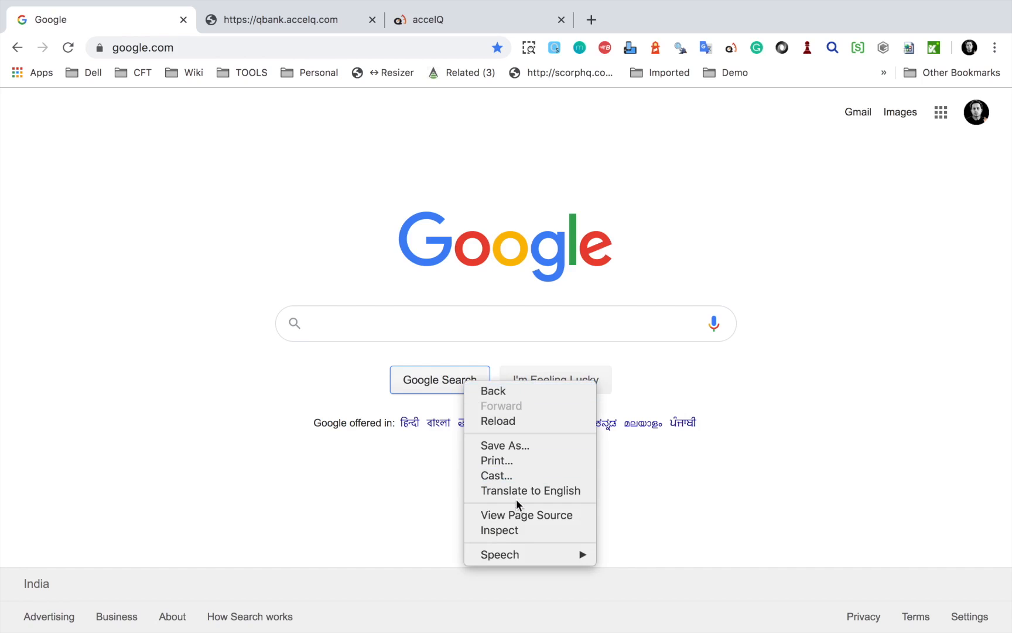
click(508, 532)
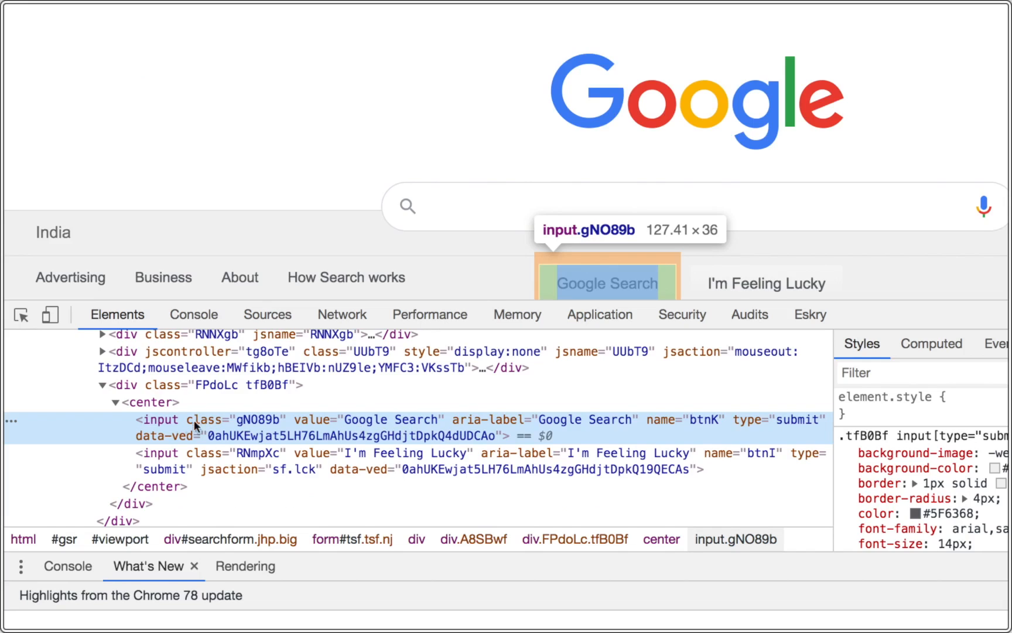
double_click(176, 421)
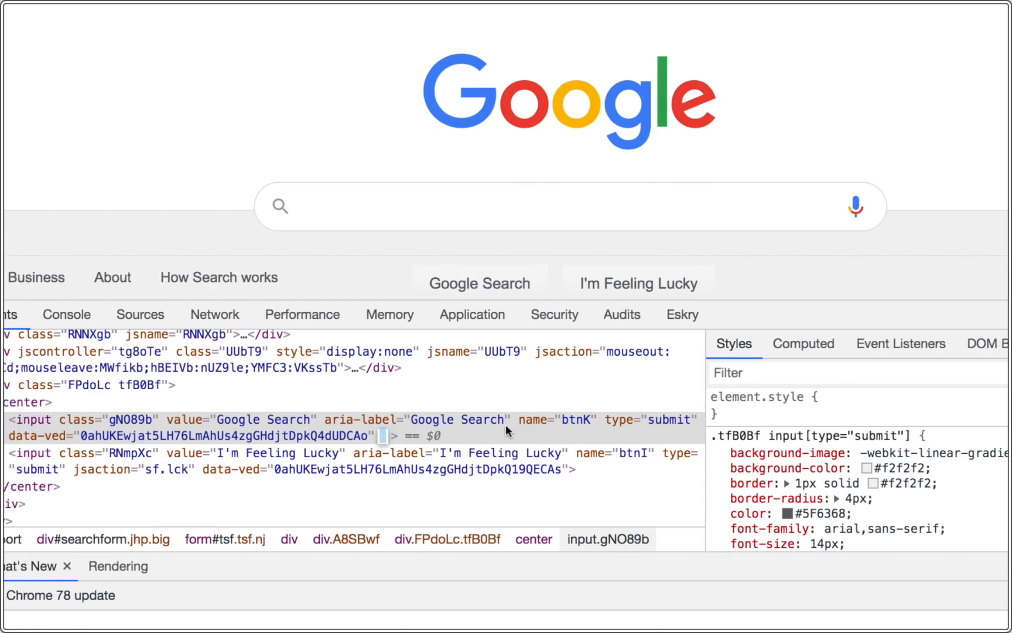
click(367, 436)
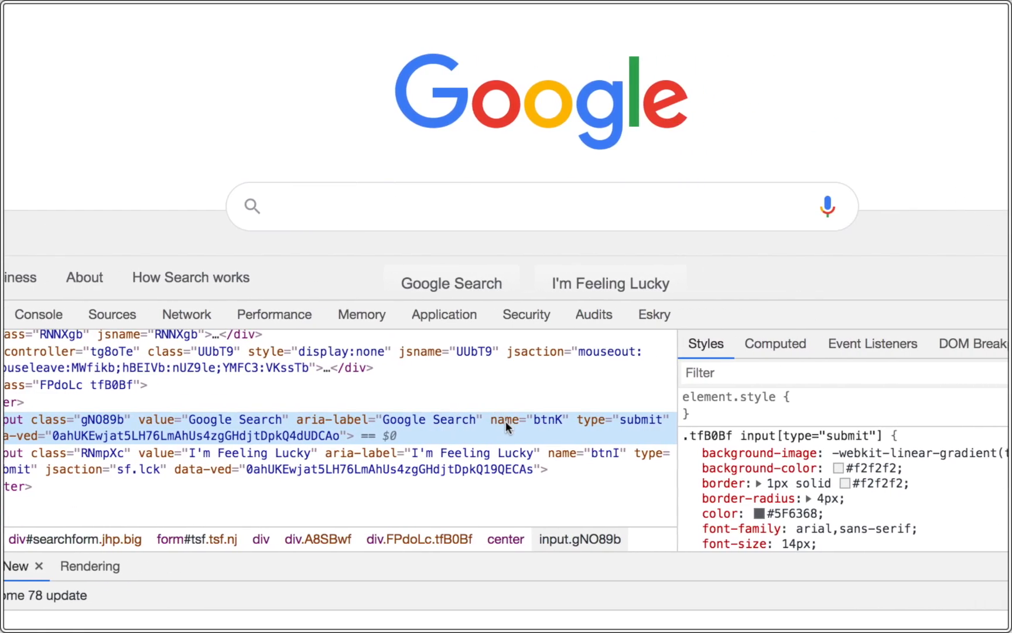
double_click(505, 421)
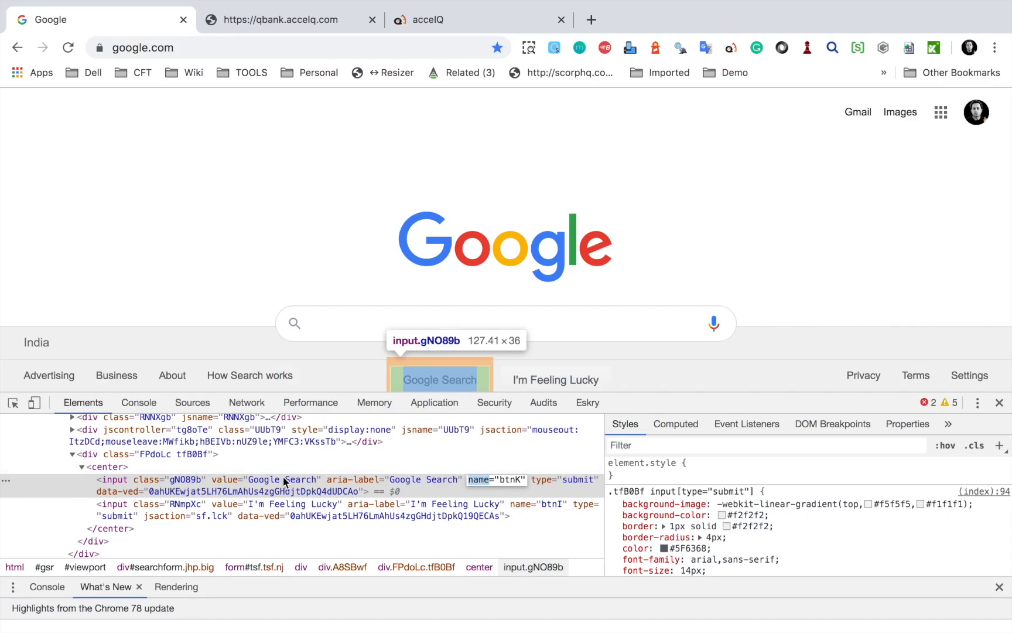
click(300, 21)
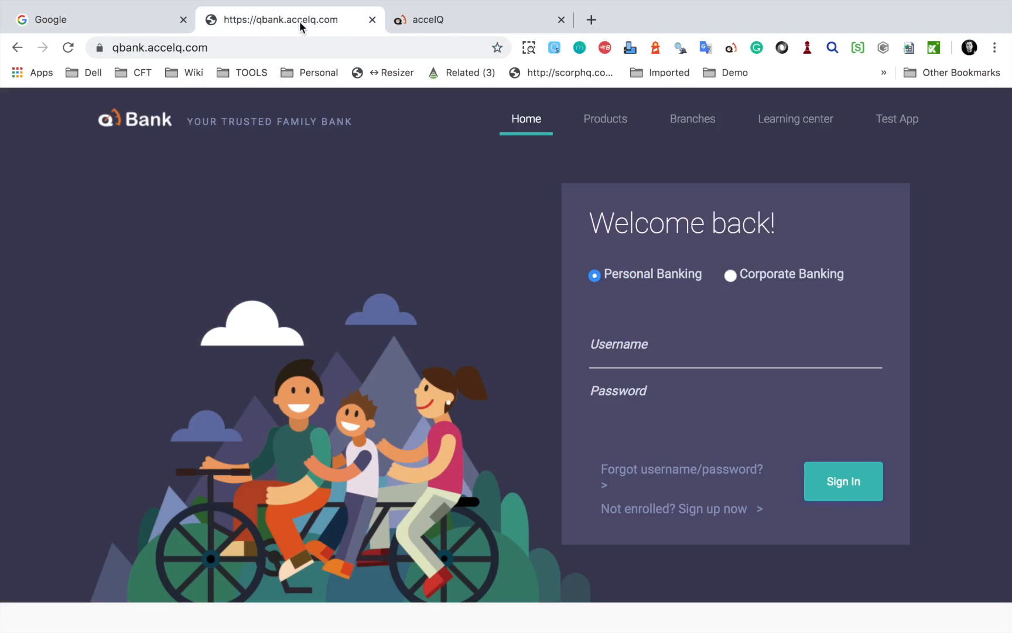
Inspect the qBank Username input's qb-username id, close DevTools and go to the AccelQ tab
right_click(625, 344)
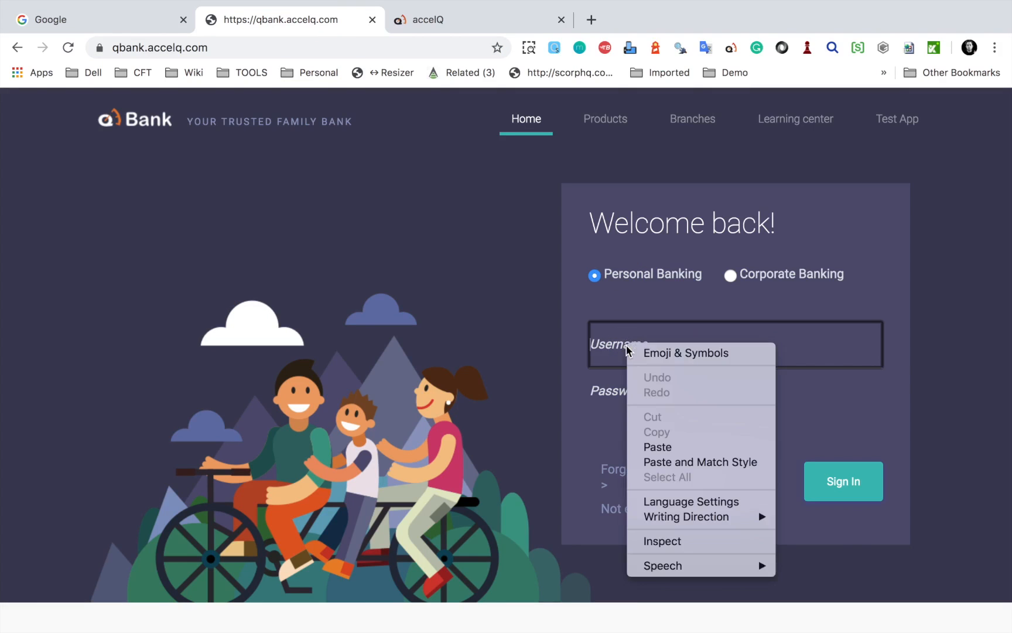
click(677, 542)
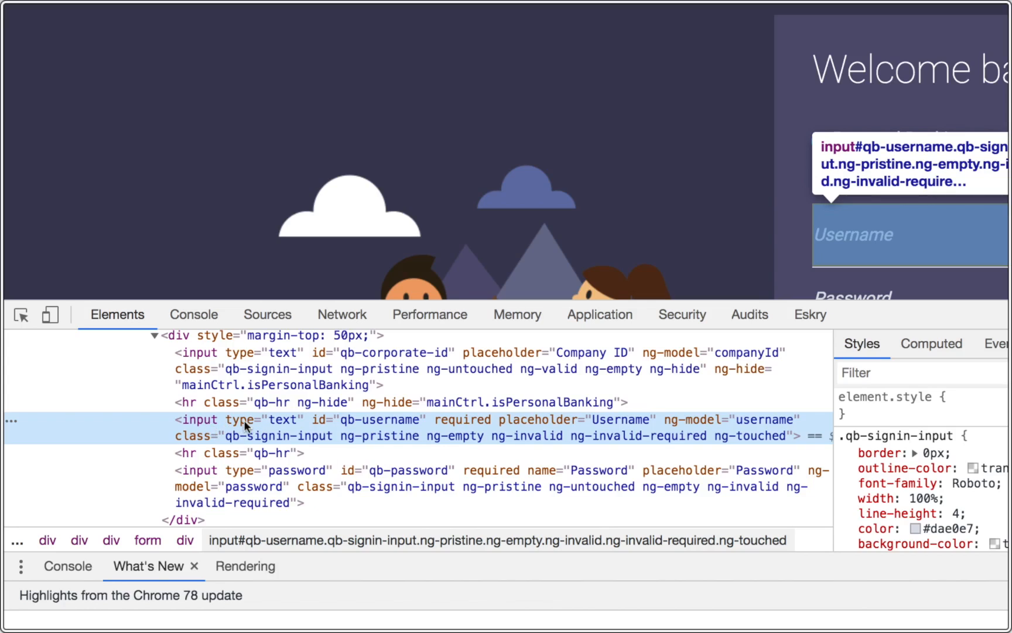
double_click(320, 421)
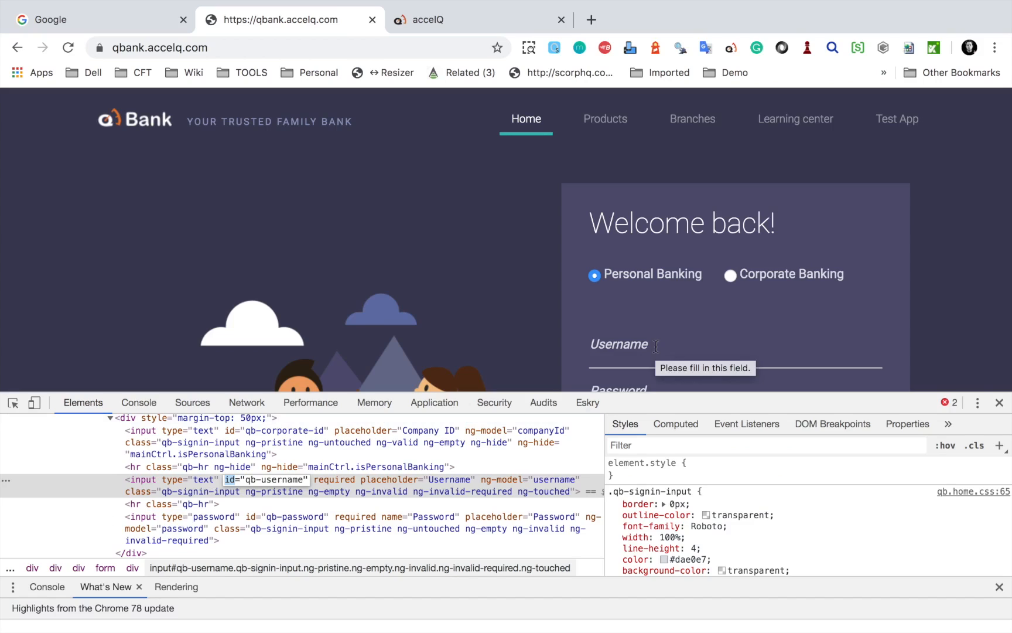
click(1000, 403)
click(463, 19)
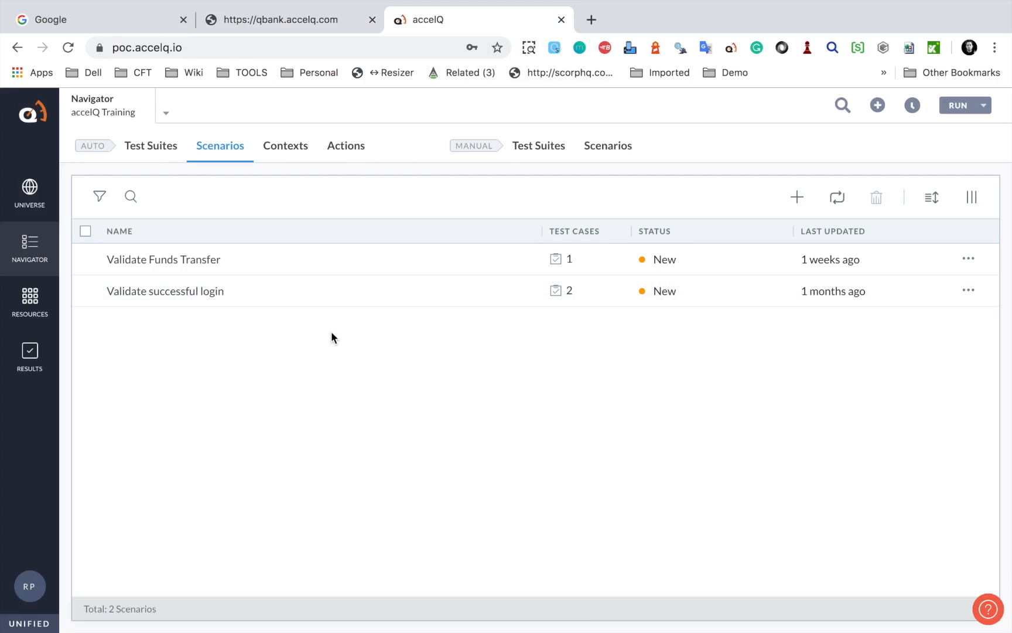
Open the Login page context's recorded view and scroll right to the Welcome back login form
click(297, 153)
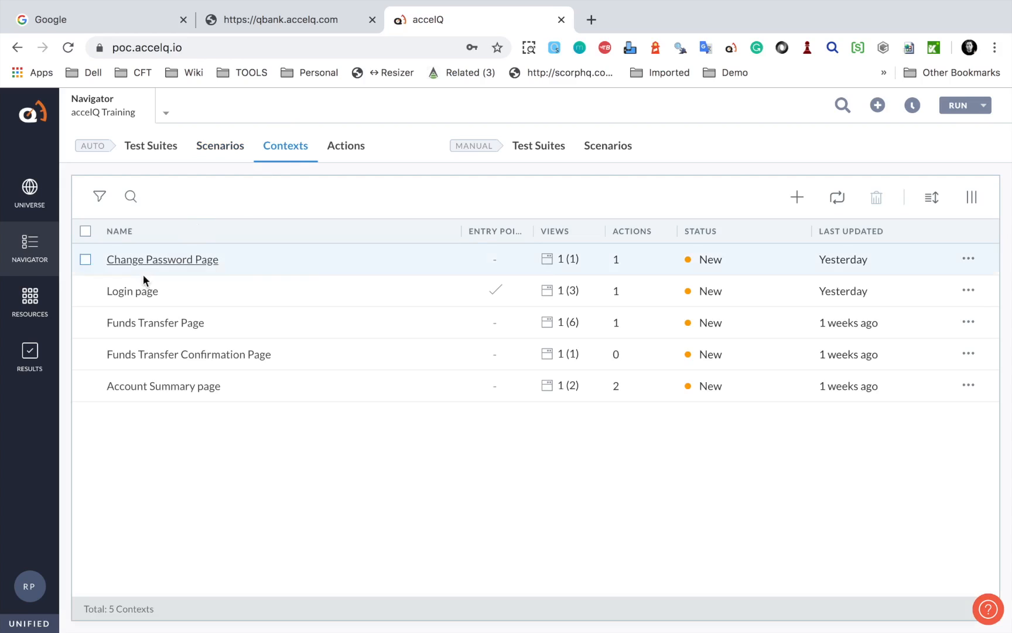
click(121, 293)
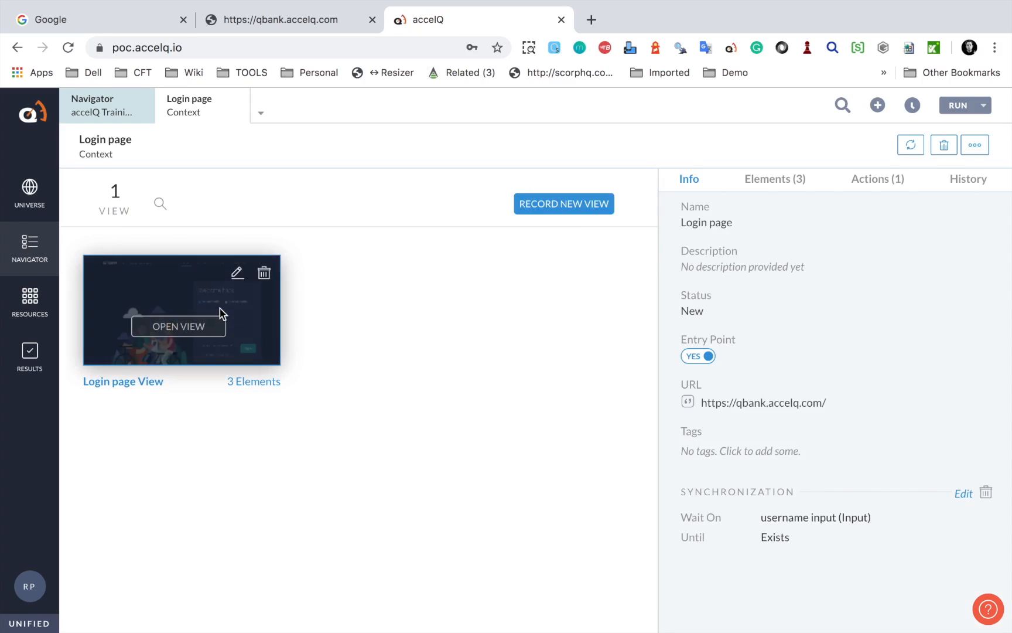
click(179, 331)
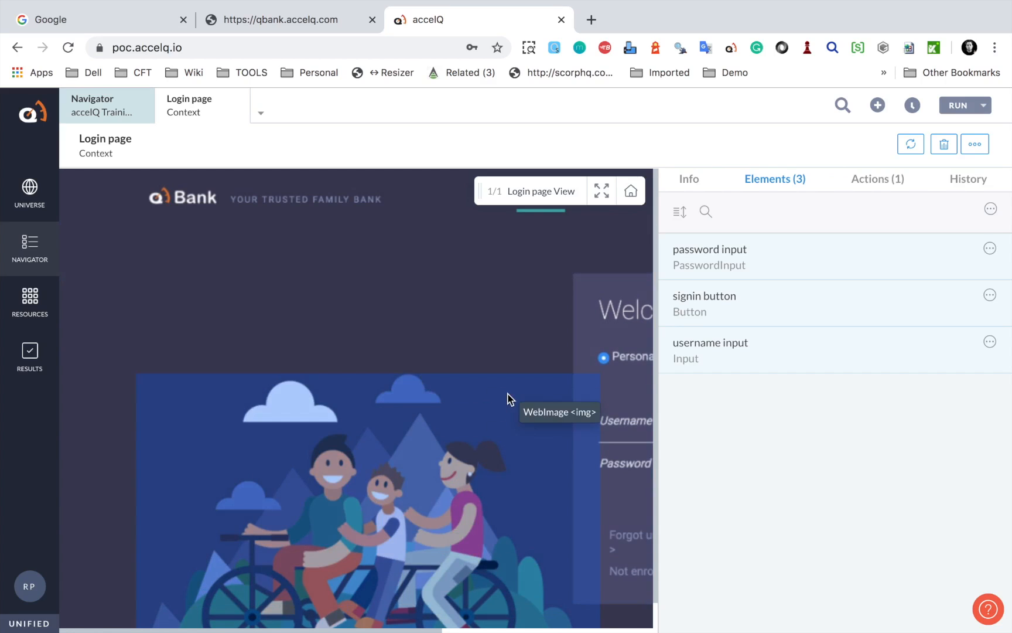
scroll(510, 400, right, 5)
scroll(510, 401, right, 2)
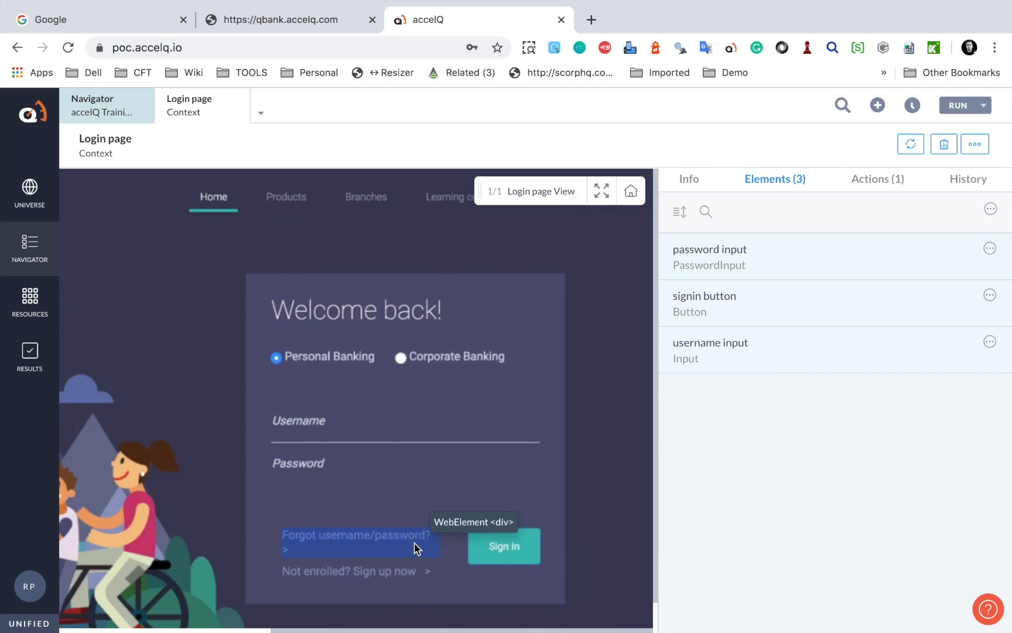
click(382, 545)
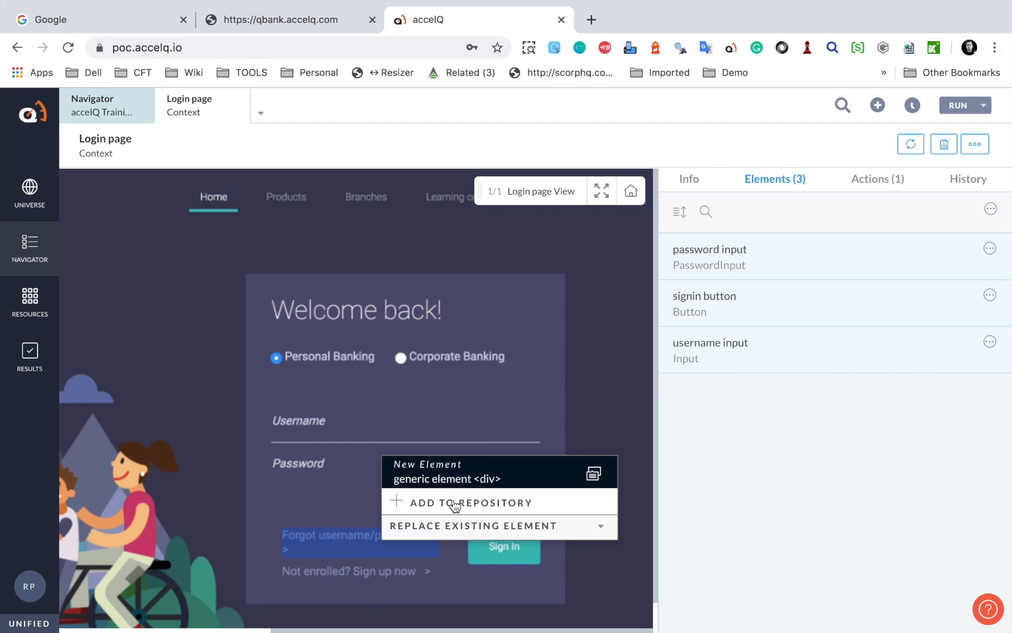
click(326, 421)
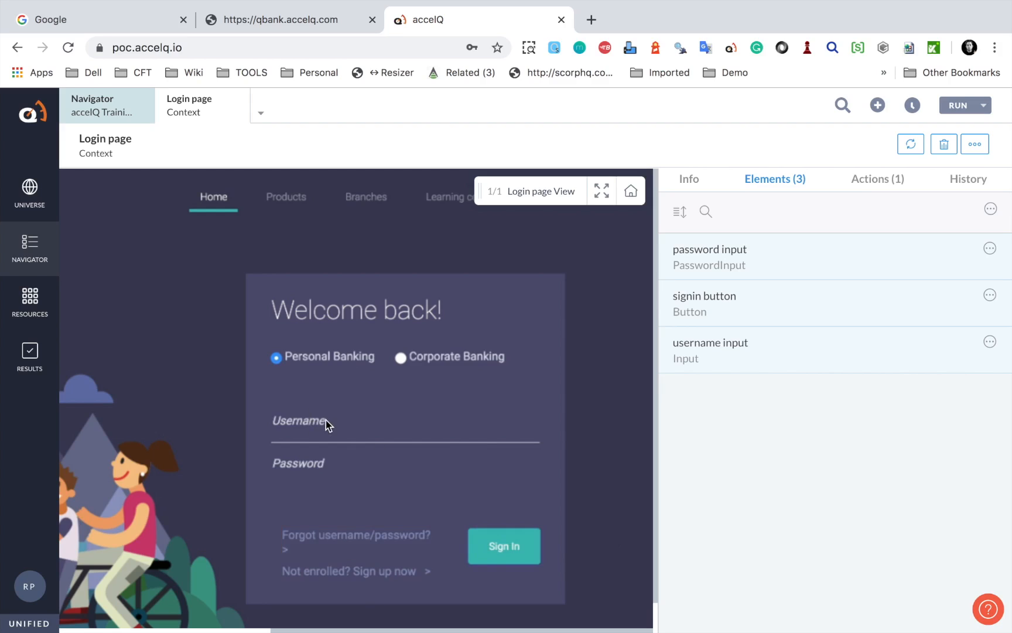
click(311, 422)
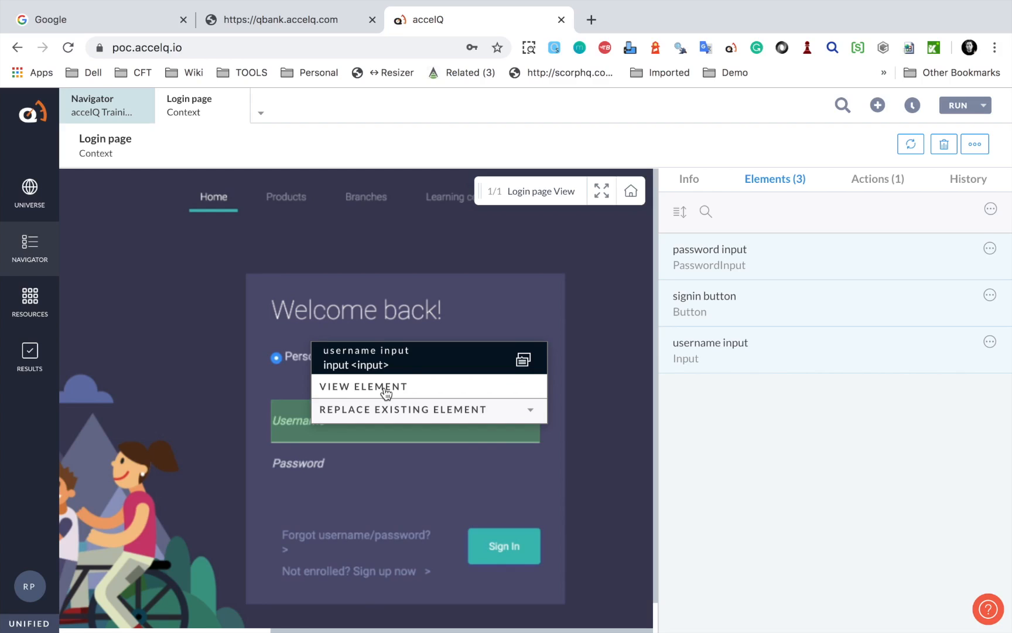
click(728, 146)
drag(730, 149, 822, 213)
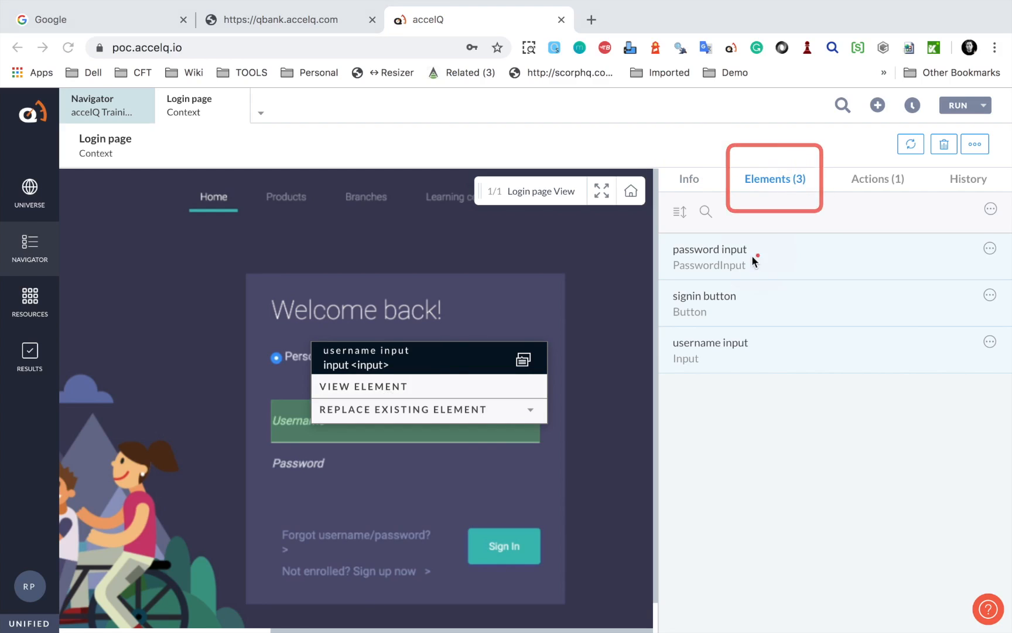
mouse_move(671, 229)
mouse_down()
mouse_move(996, 381)
mouse_move(982, 418)
mouse_up()
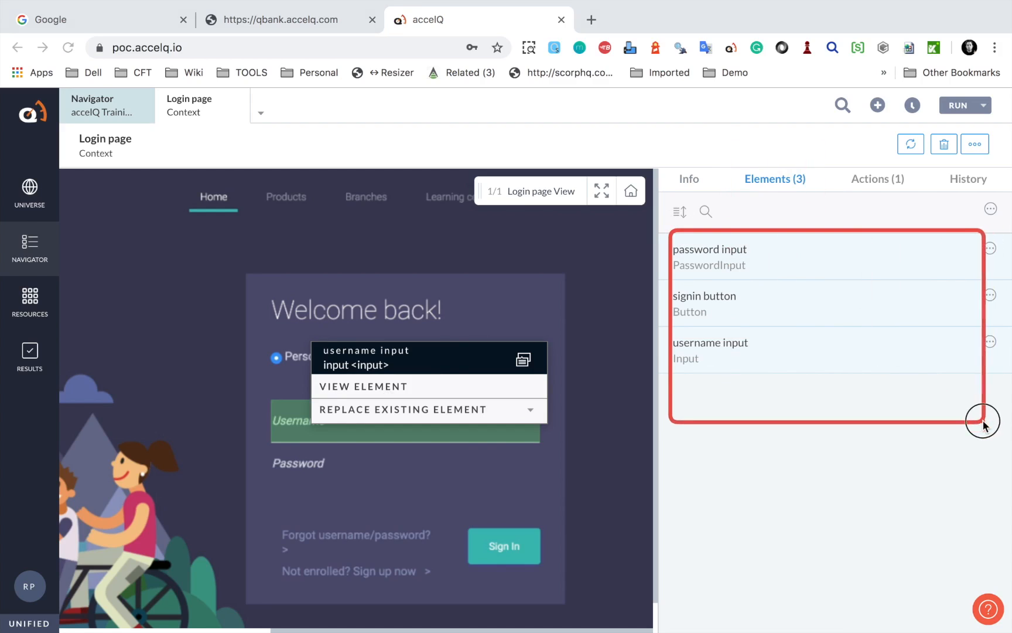
click(719, 357)
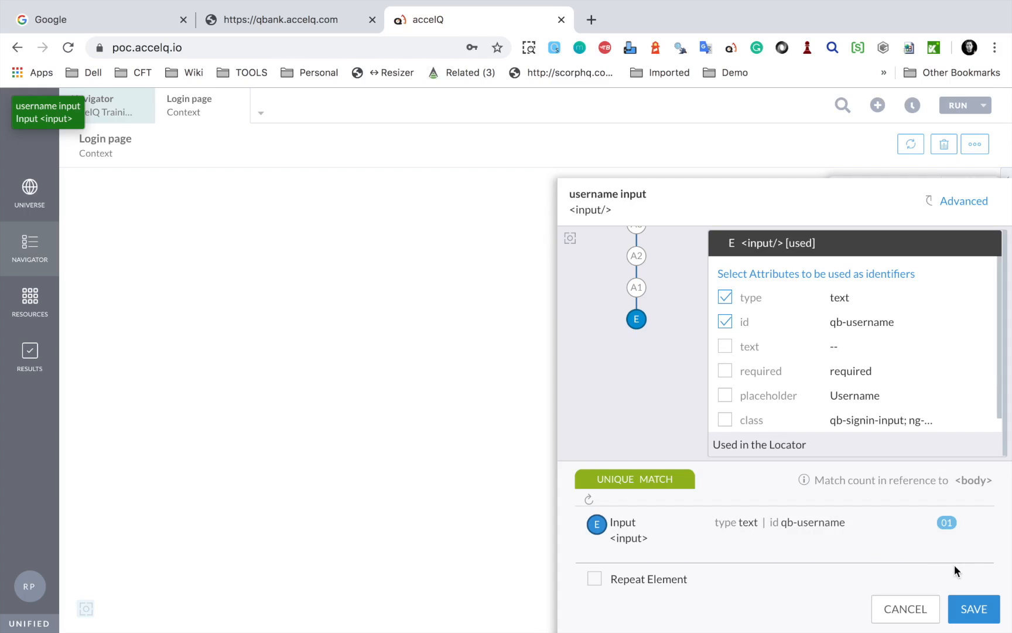
click(913, 609)
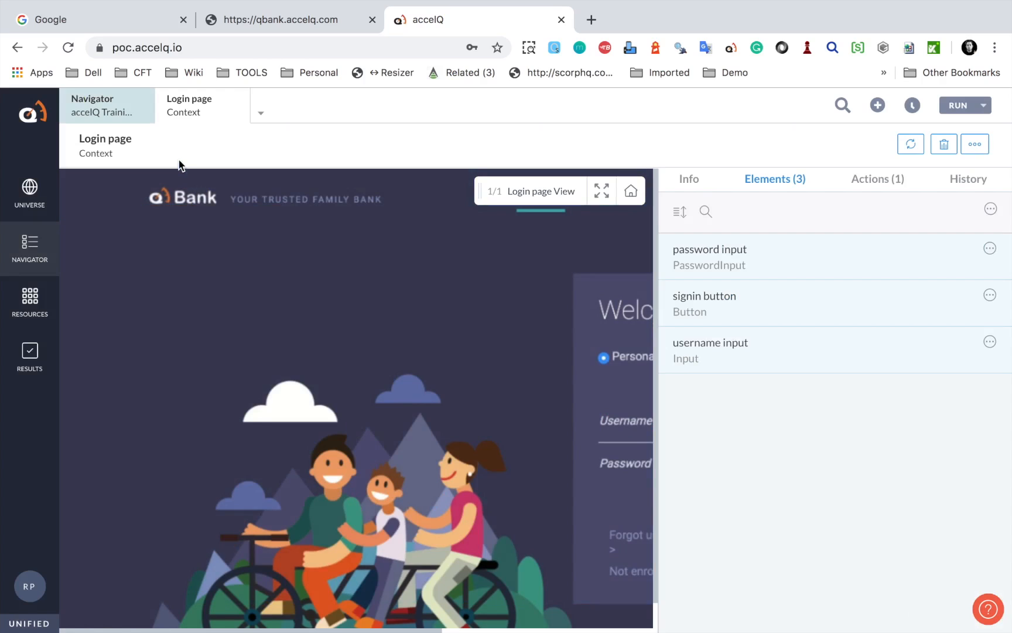
Open the Login to QBank action and show its captured Login page view below the steps
mouse_move(28, 264)
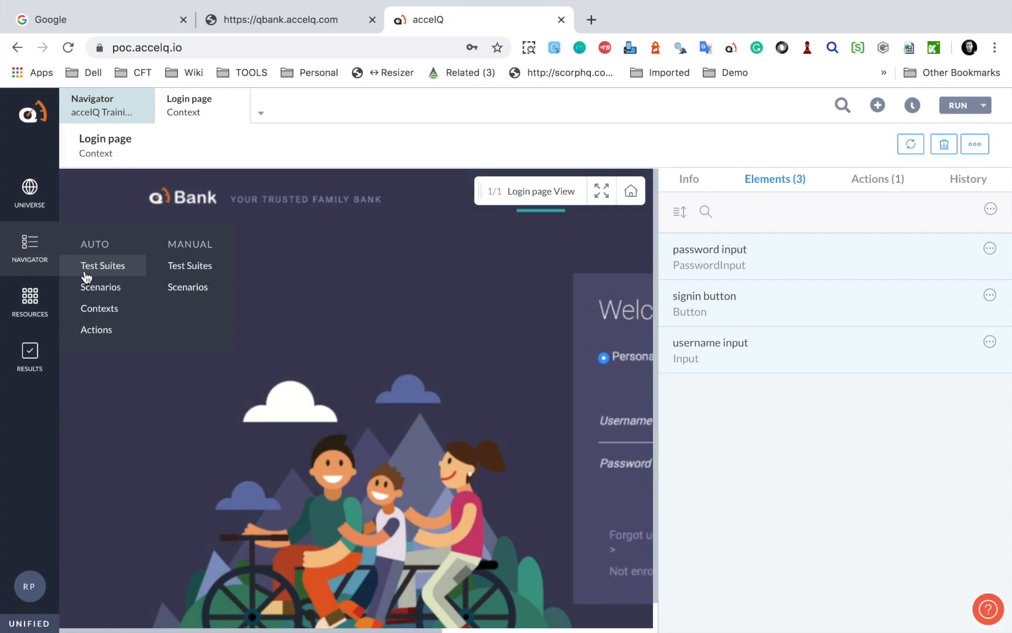
click(111, 329)
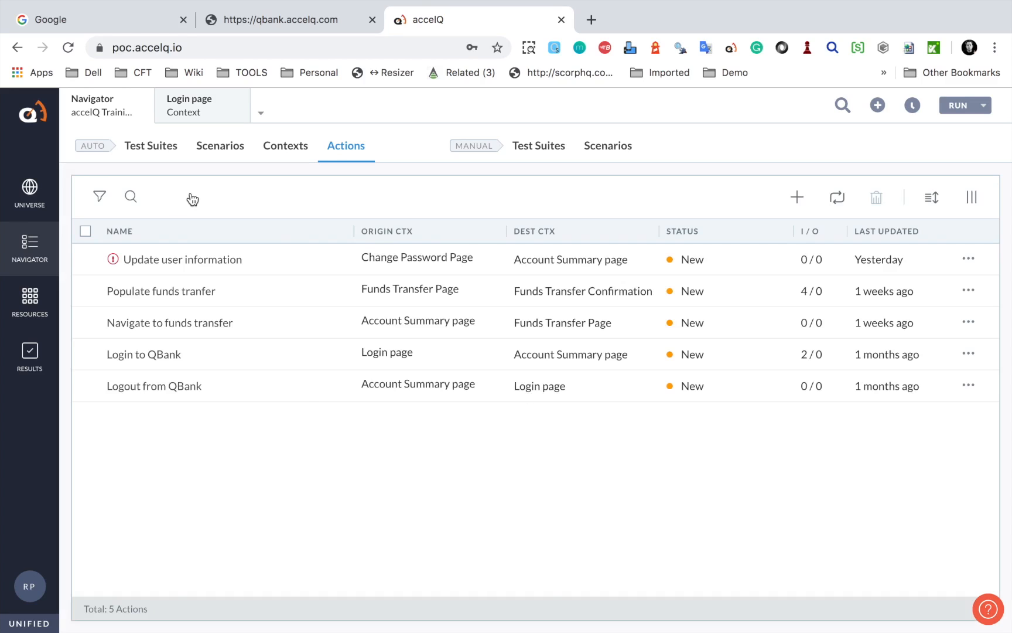
click(130, 353)
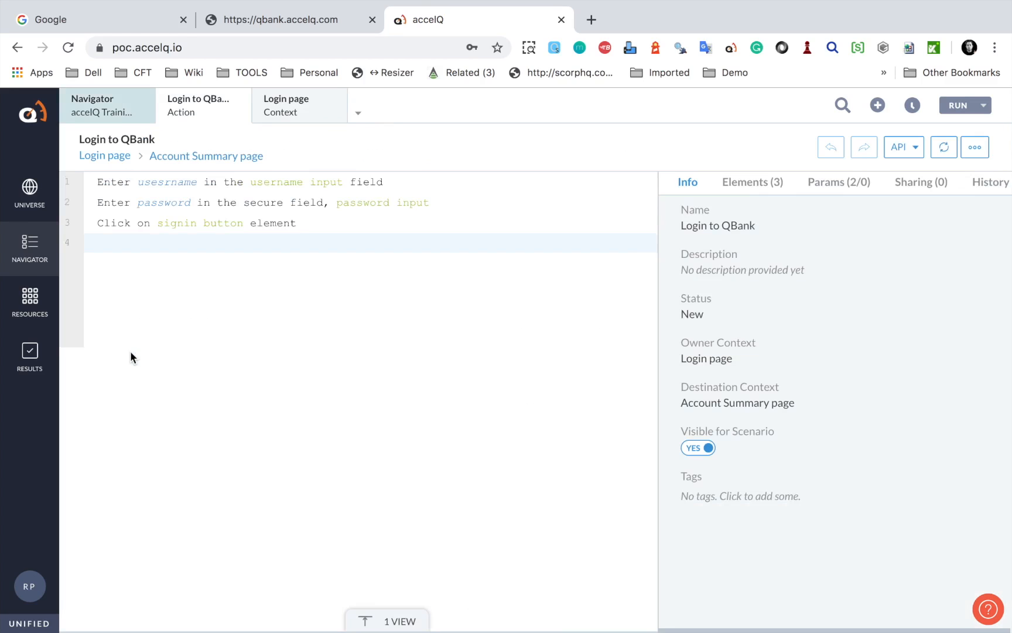
key(ctrl+a)
mouse_move(327, 596)
mouse_down()
mouse_move(429, 616)
mouse_move(451, 632)
mouse_up()
key(Escape)
click(407, 624)
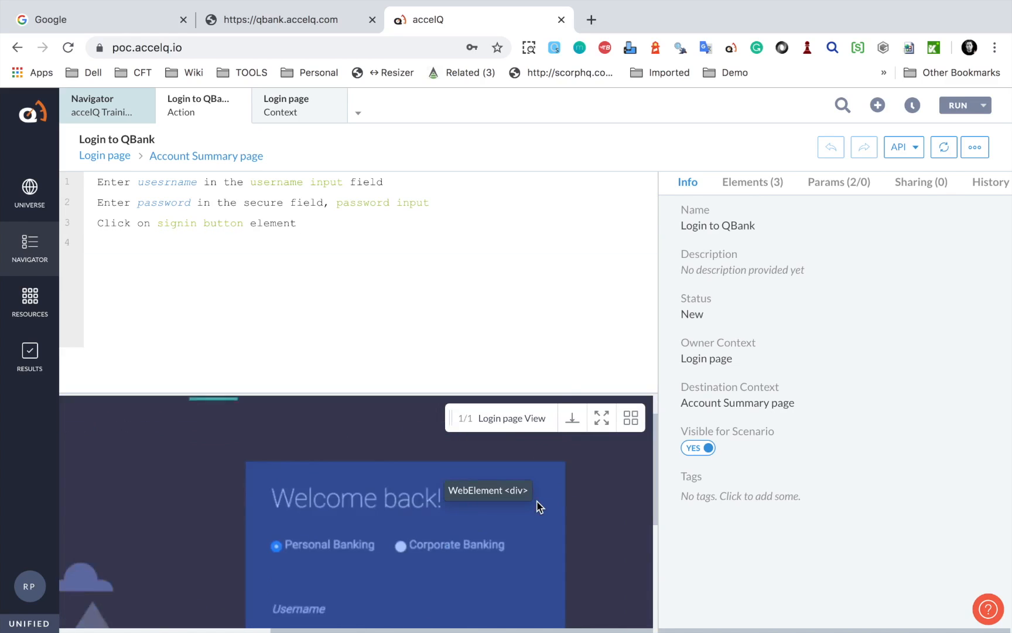
Open the username input's details from the Elements (3) list and bring the login form preview into view
scroll(539, 508, down, 3)
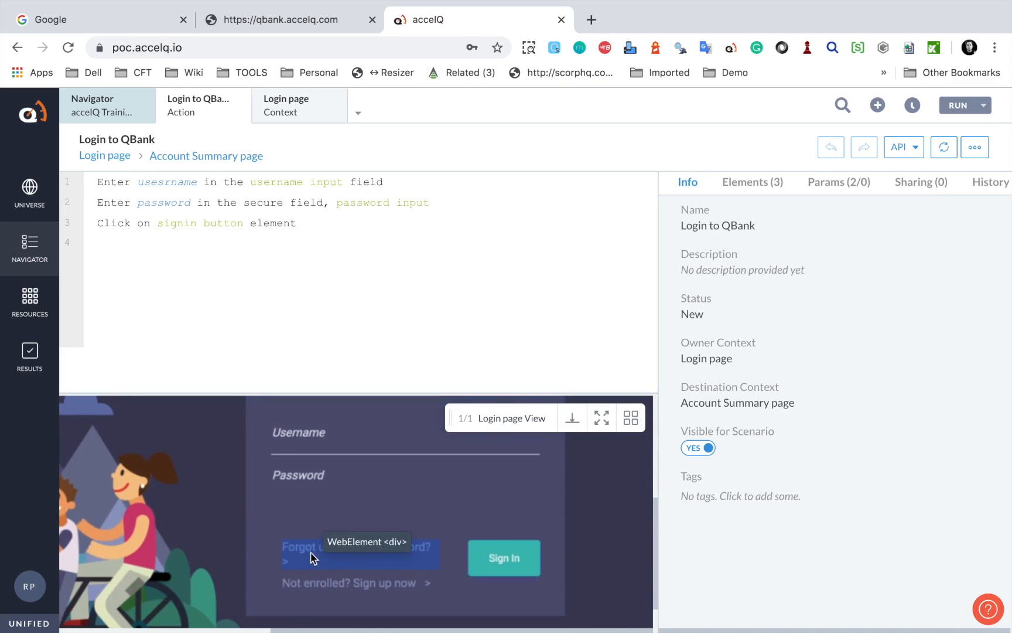
click(312, 558)
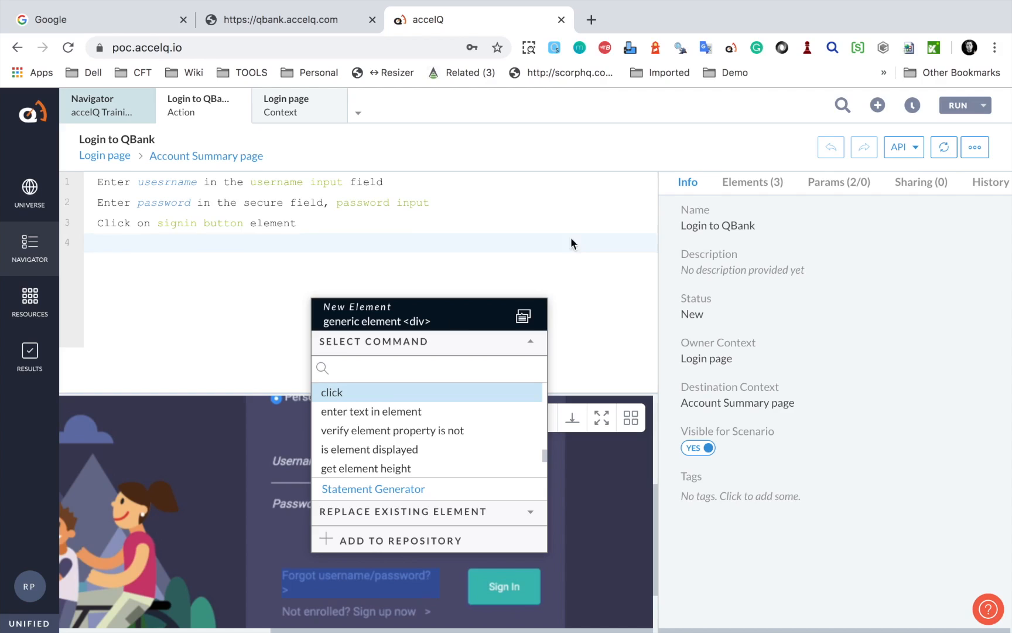
click(590, 224)
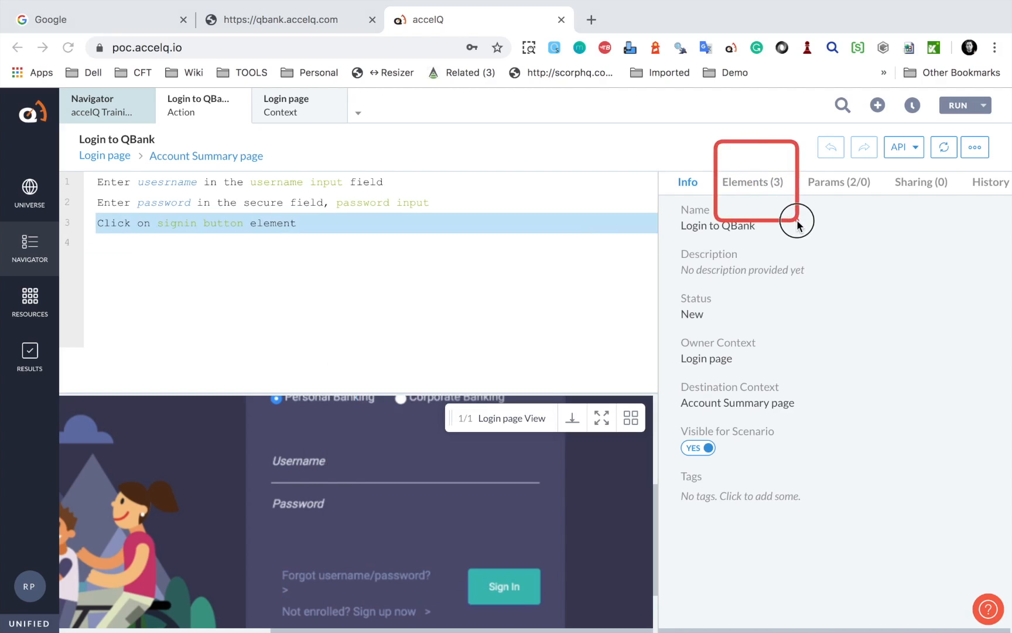
click(743, 180)
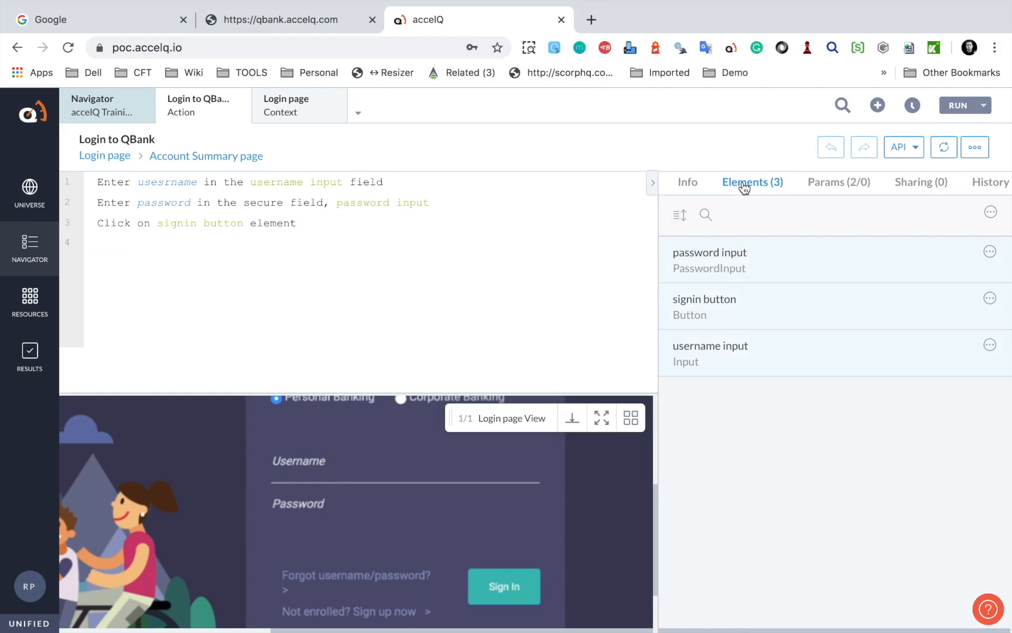
click(712, 351)
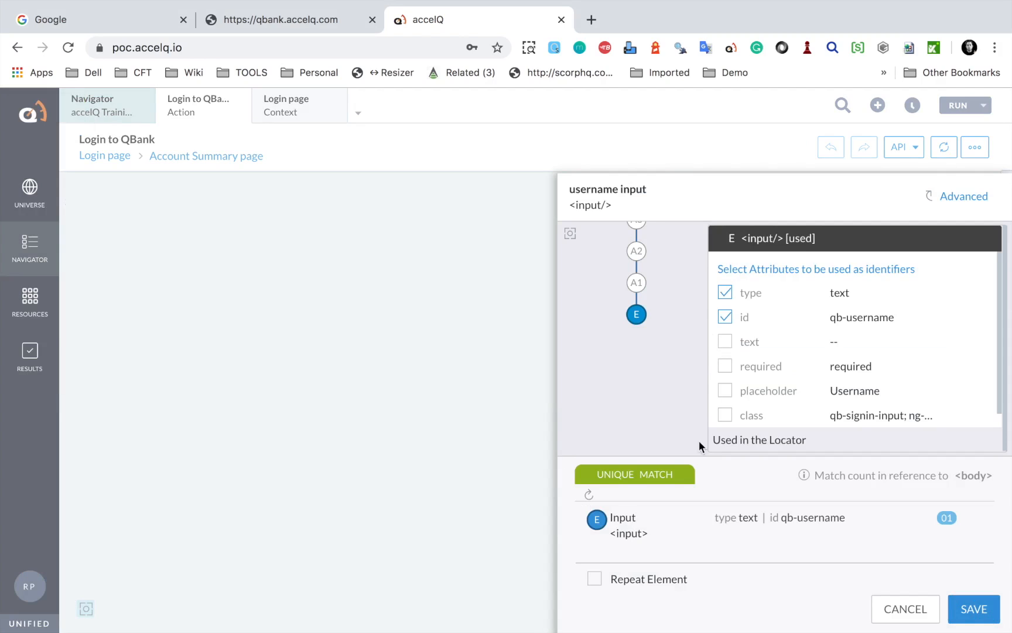
click(85, 611)
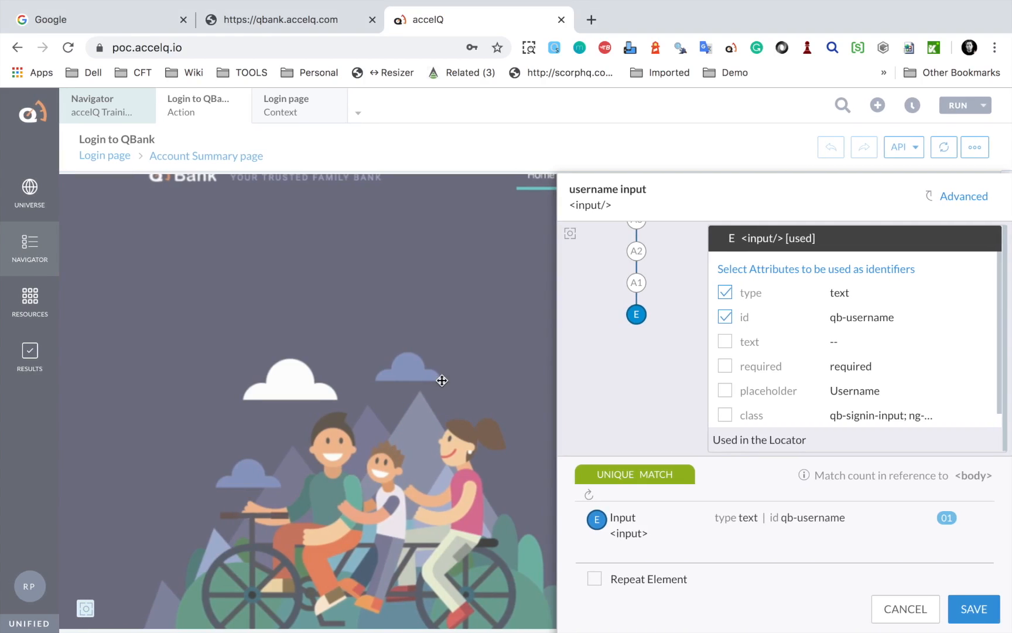
drag(442, 380, 172, 400)
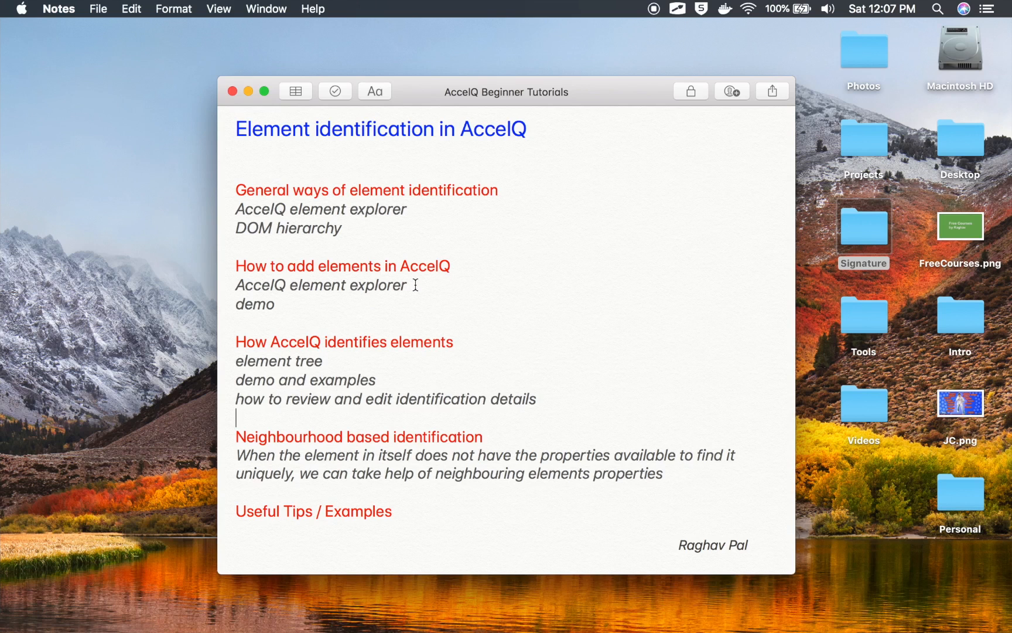
Highlight the 'AccelQ element explorer' and 'element tree' lines in Notes, then return to Chrome
drag(415, 285, 240, 283)
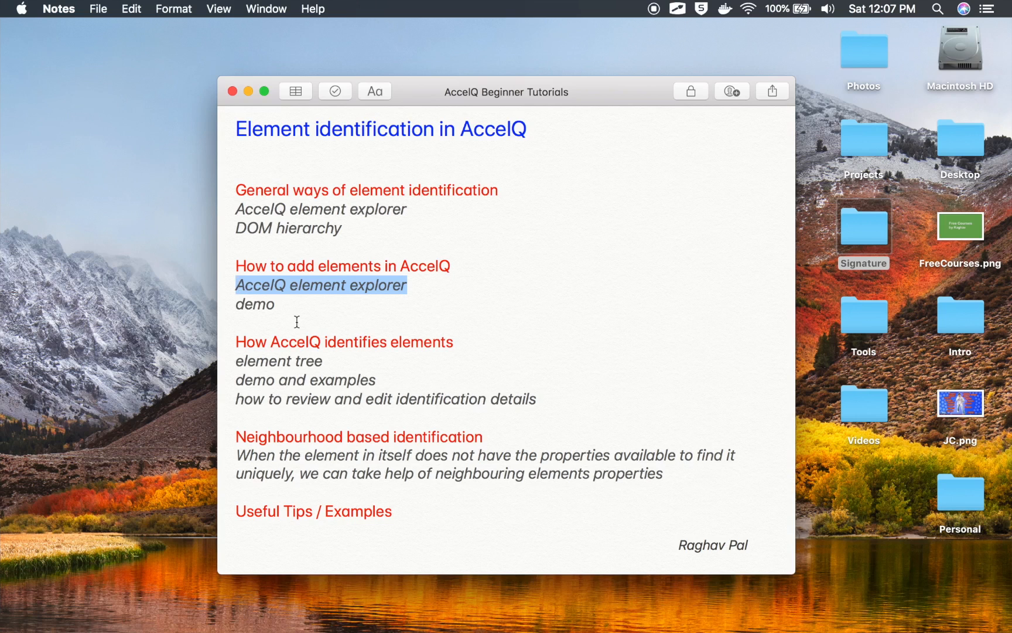
drag(329, 359, 230, 359)
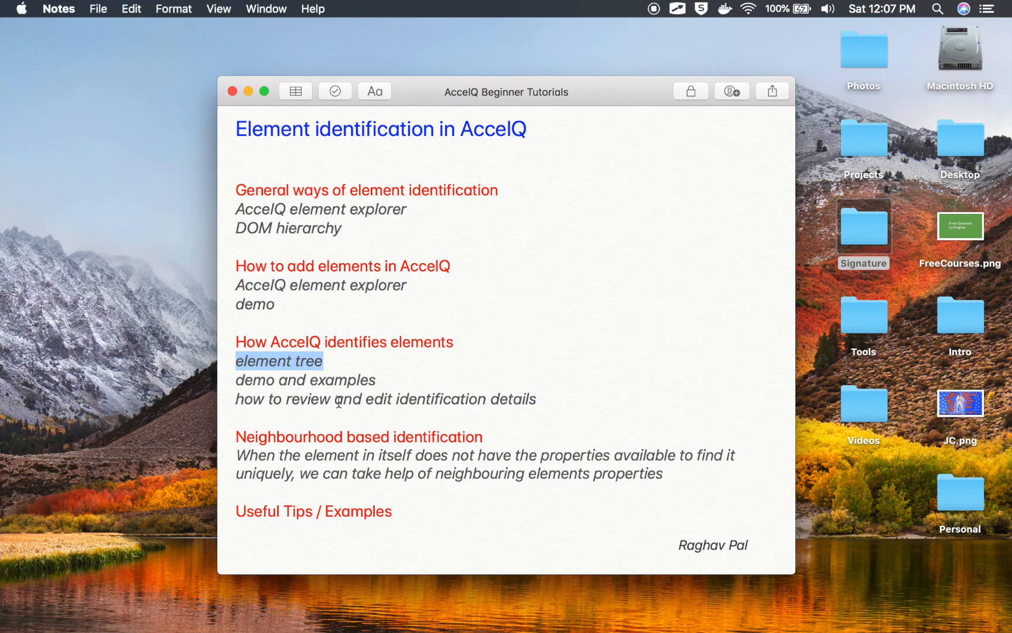
key(ctrl+Right)
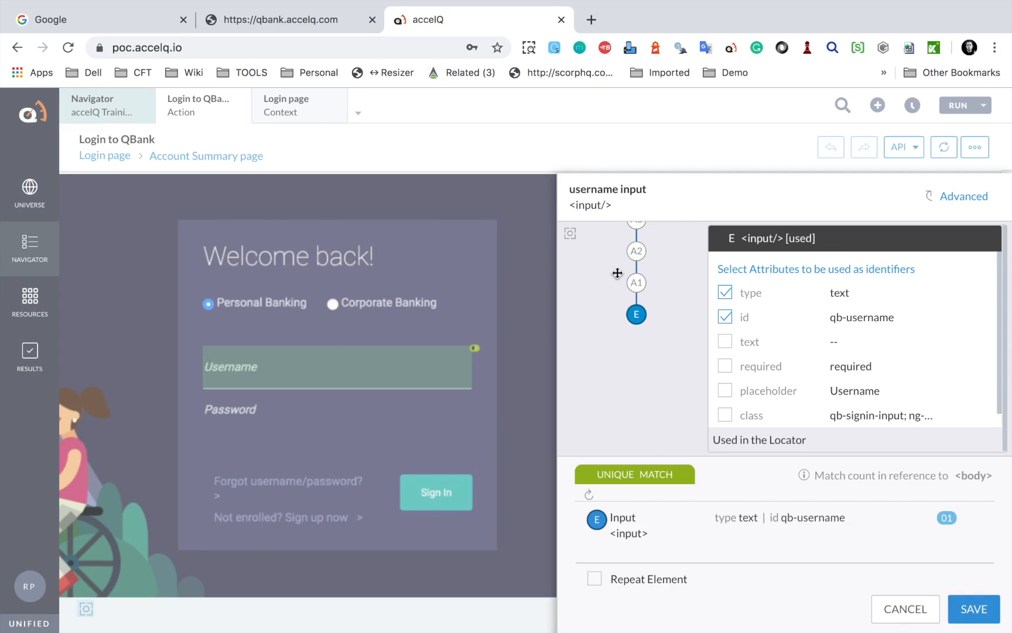
scroll(617, 273, up, 4)
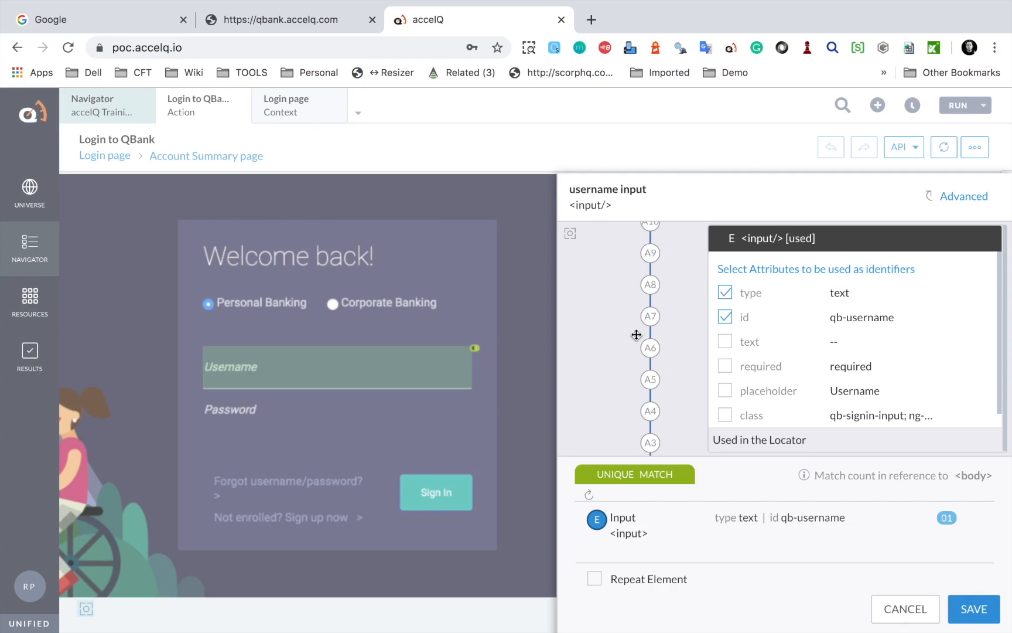
click(570, 233)
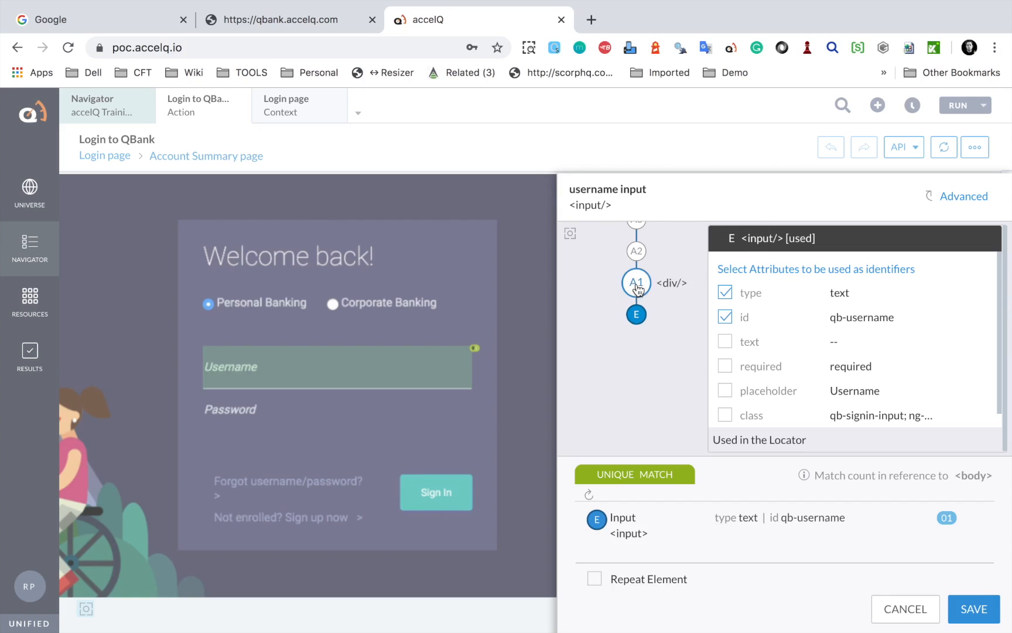
click(638, 317)
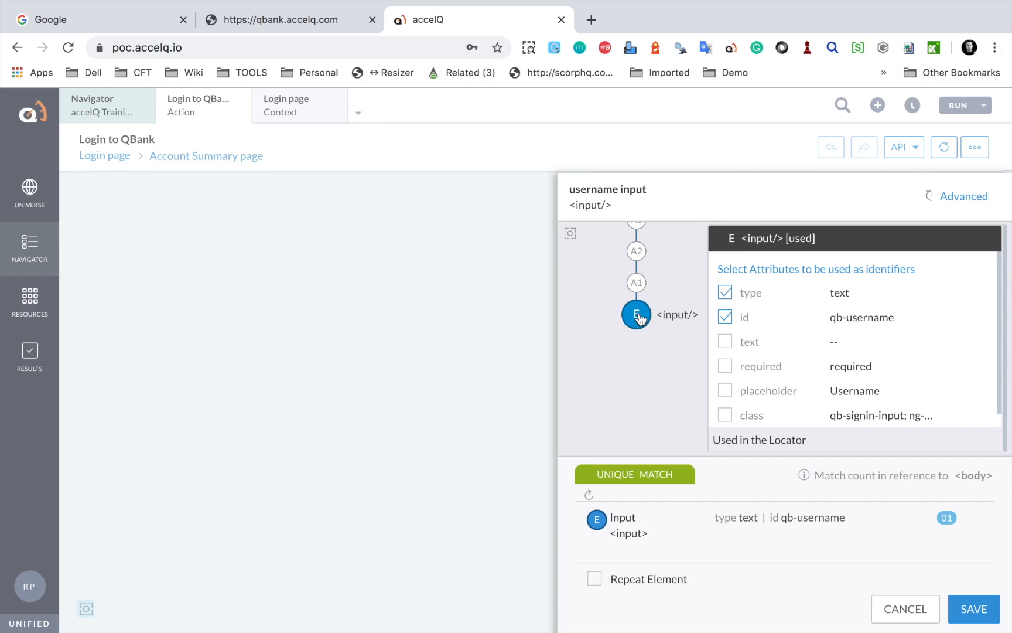
click(85, 609)
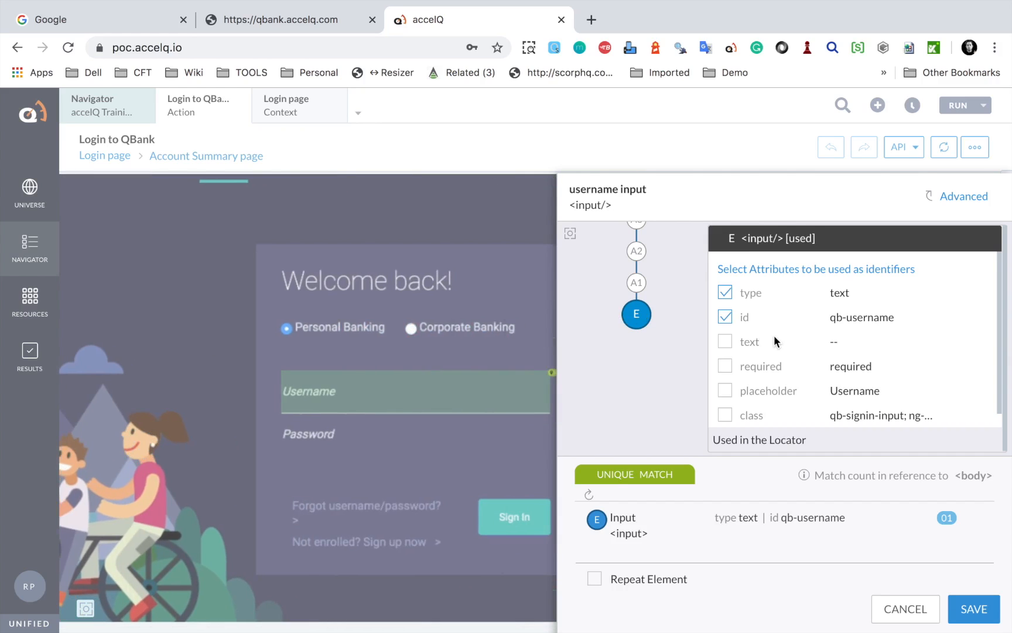
drag(715, 266, 952, 436)
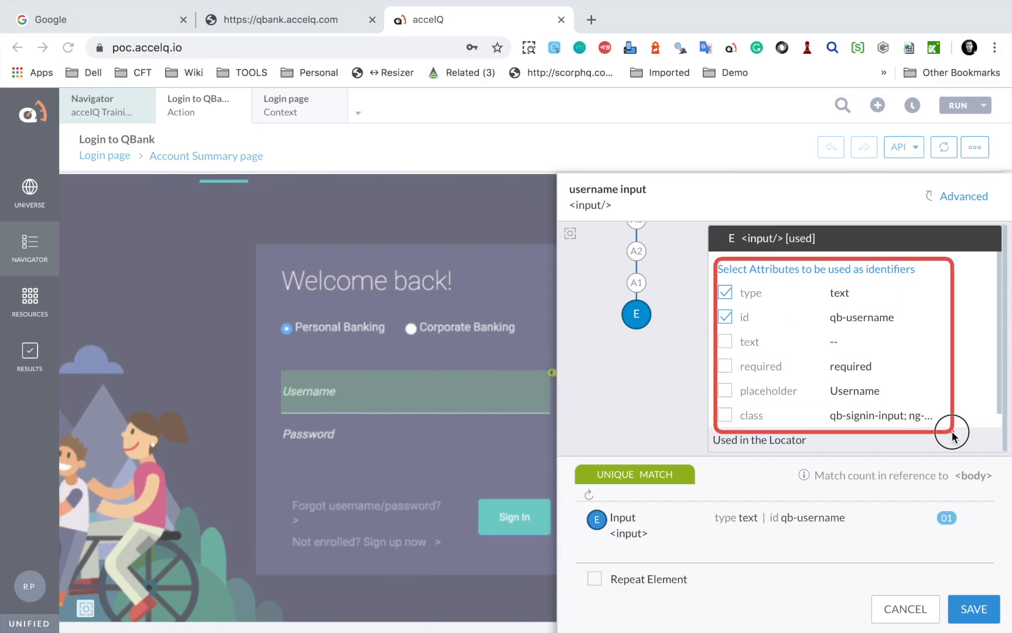
drag(714, 272, 762, 307)
key(ctrl+a)
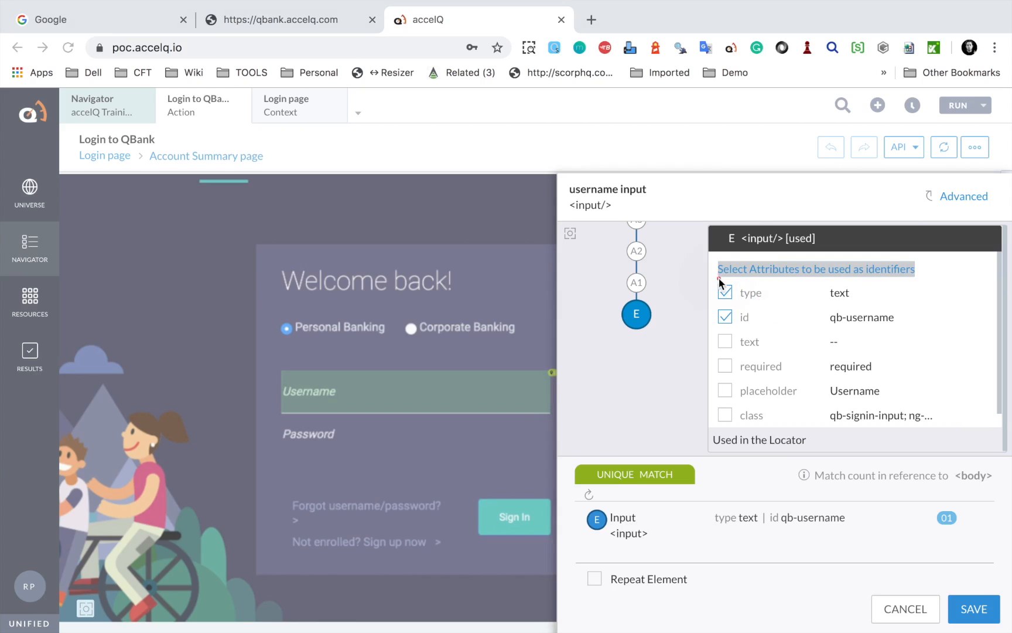
mouse_move(713, 278)
mouse_down()
mouse_move(776, 328)
mouse_move(910, 334)
mouse_move(893, 412)
mouse_move(943, 431)
mouse_up()
click(725, 343)
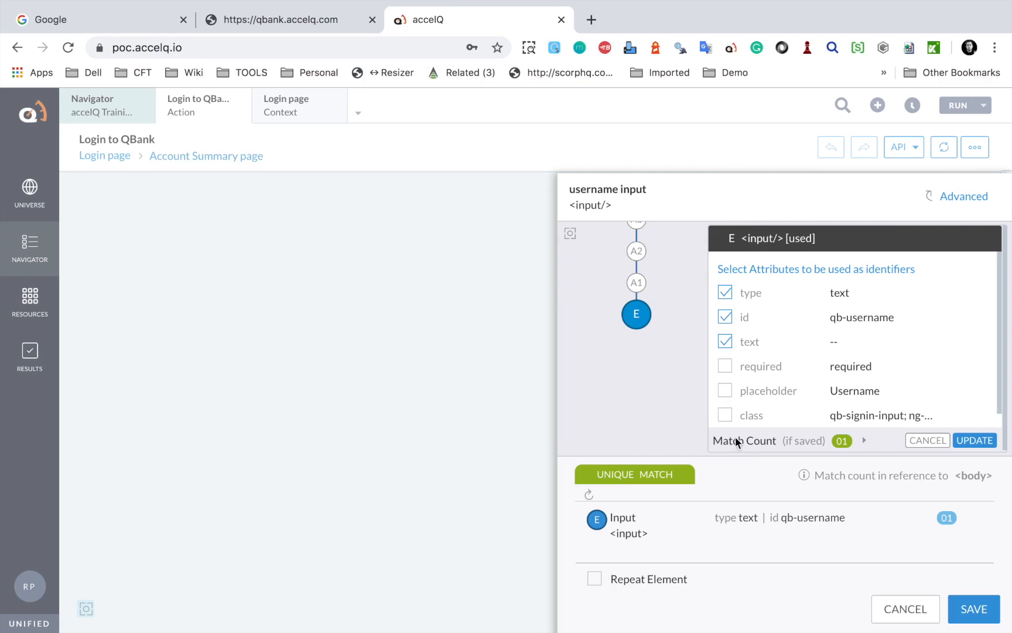
mouse_move(681, 421)
mouse_down()
mouse_move(795, 459)
mouse_move(958, 472)
mouse_move(1011, 460)
mouse_up()
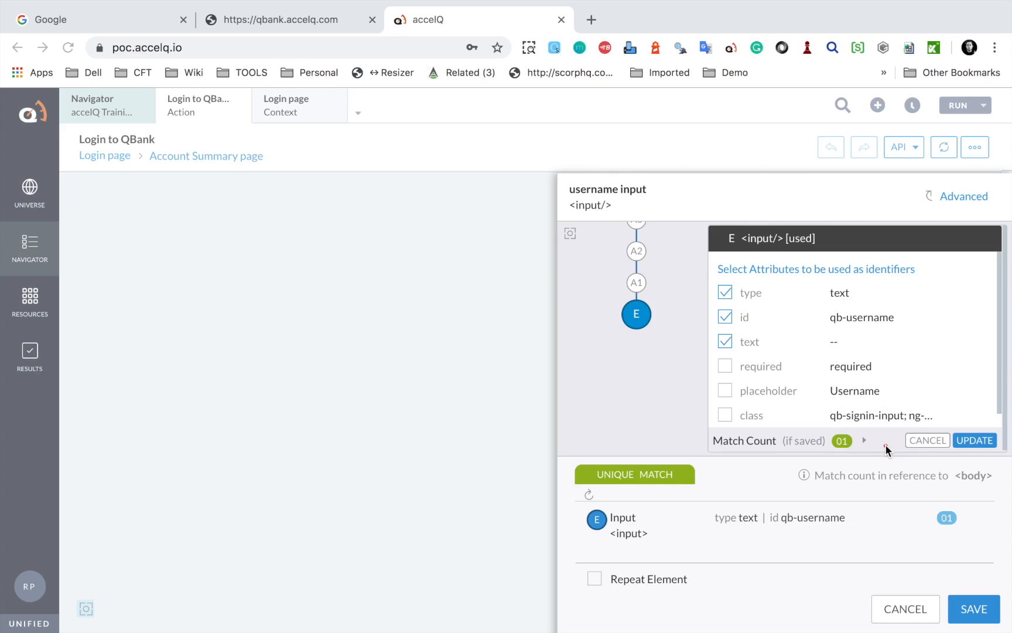
click(726, 342)
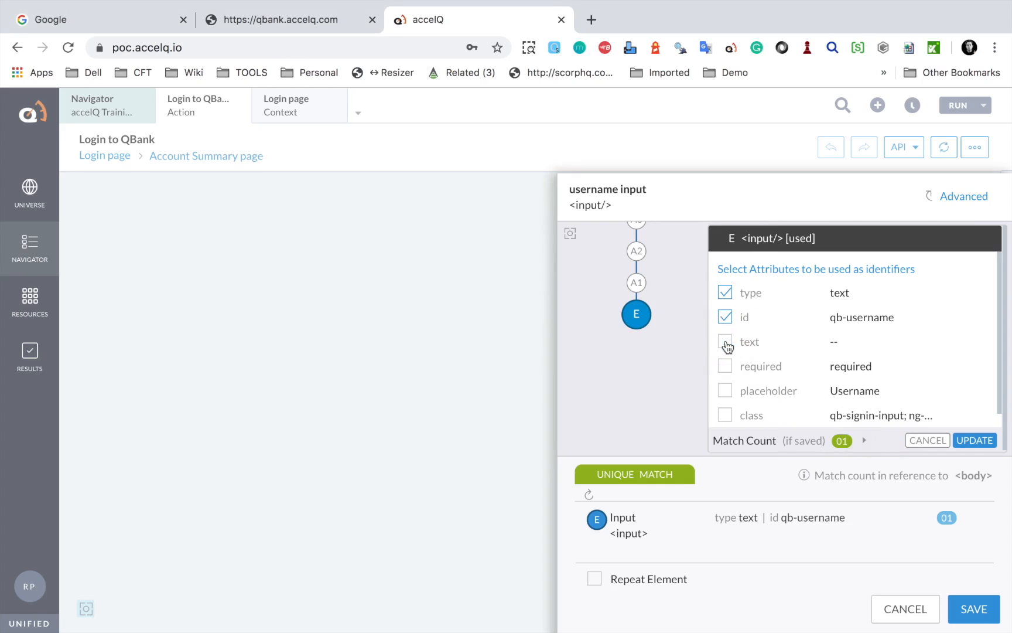
click(975, 440)
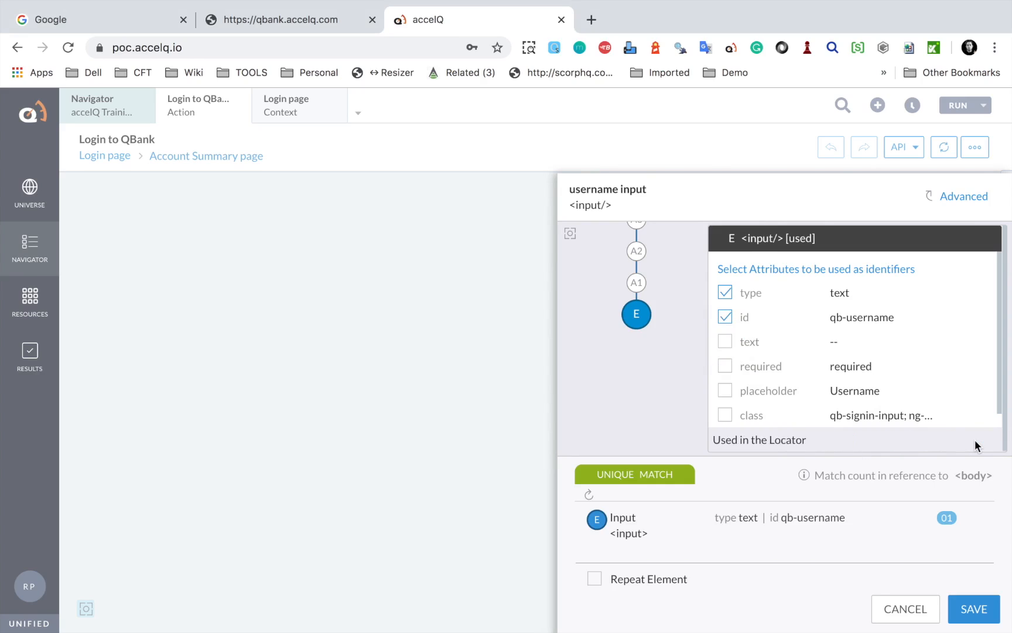
click(910, 180)
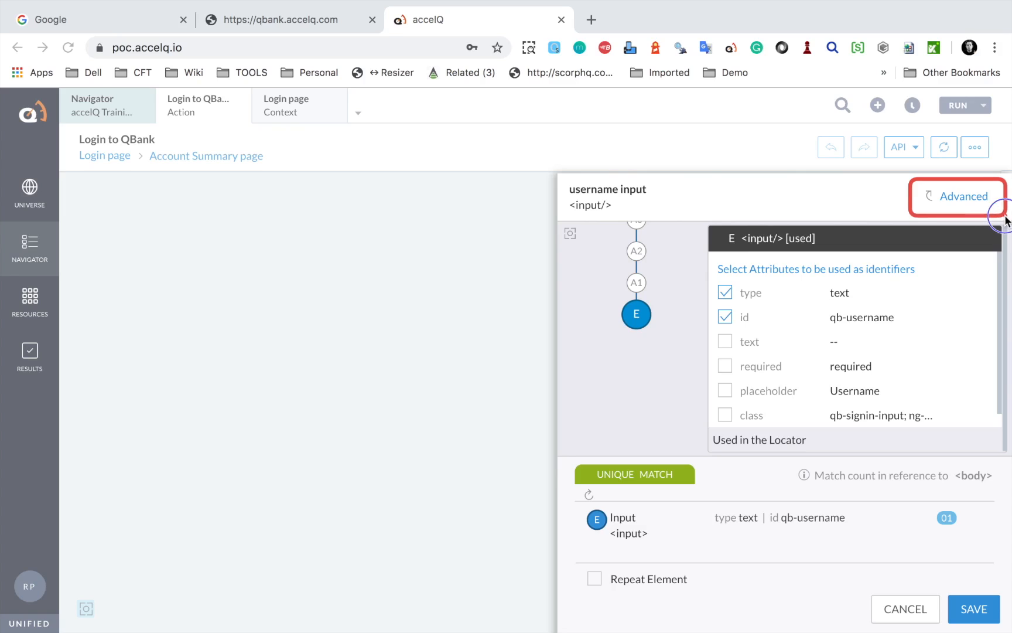
Try the advanced CSS and XPath selector types for the username input, then cancel the element editor
click(964, 197)
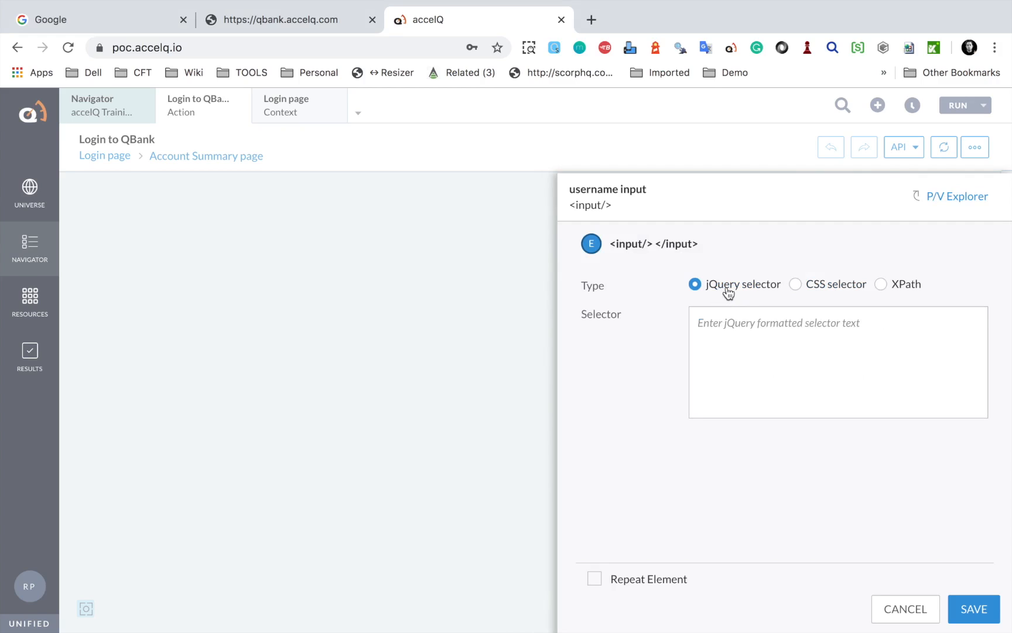
click(796, 286)
click(881, 286)
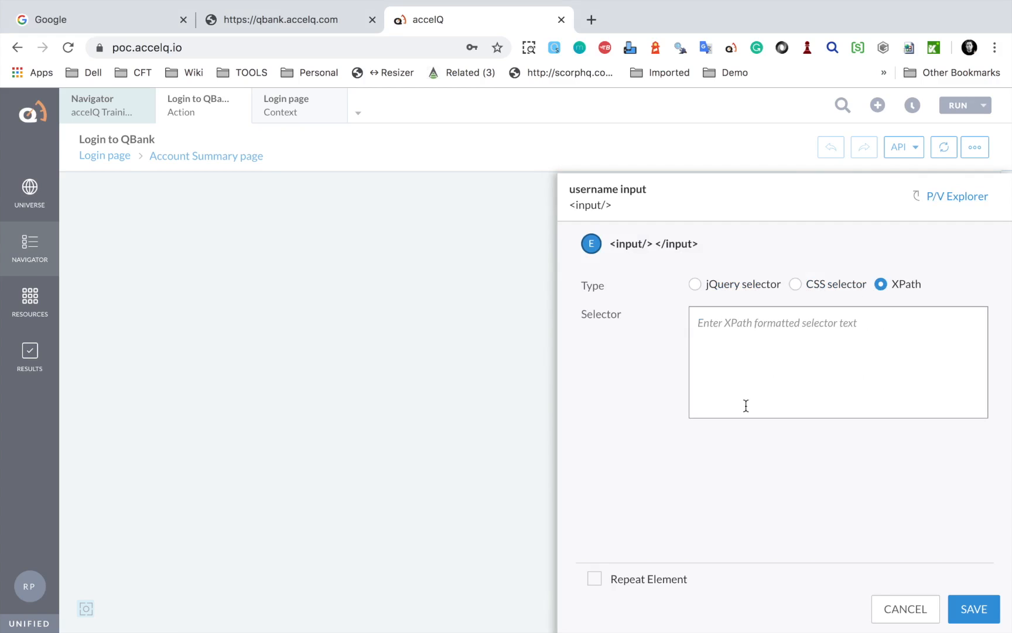
click(878, 612)
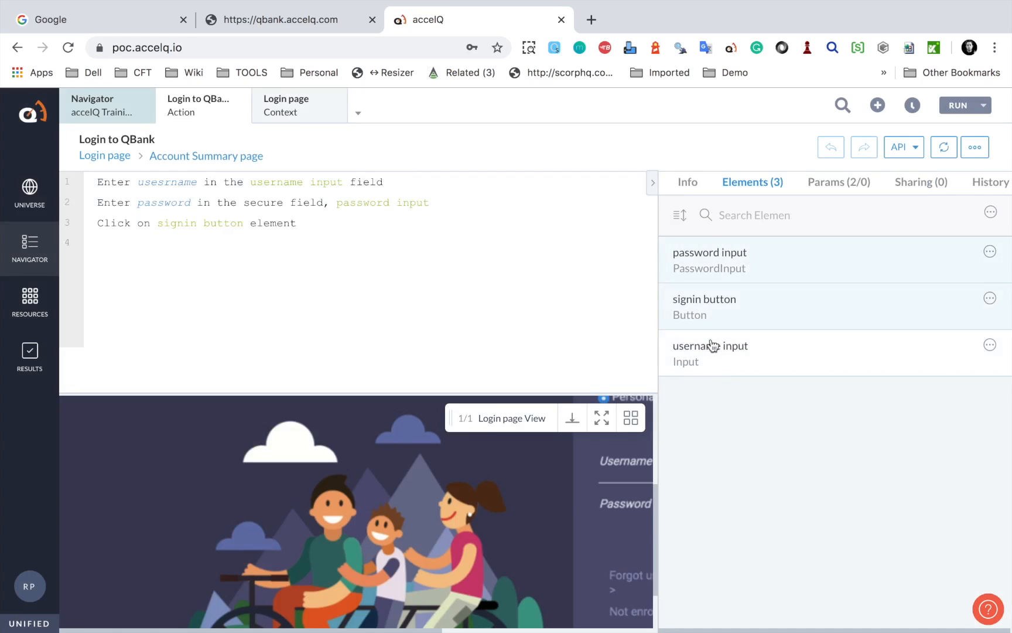
Open the signin button's details and toggle its text and aq-data identifiers on, then off again
click(680, 217)
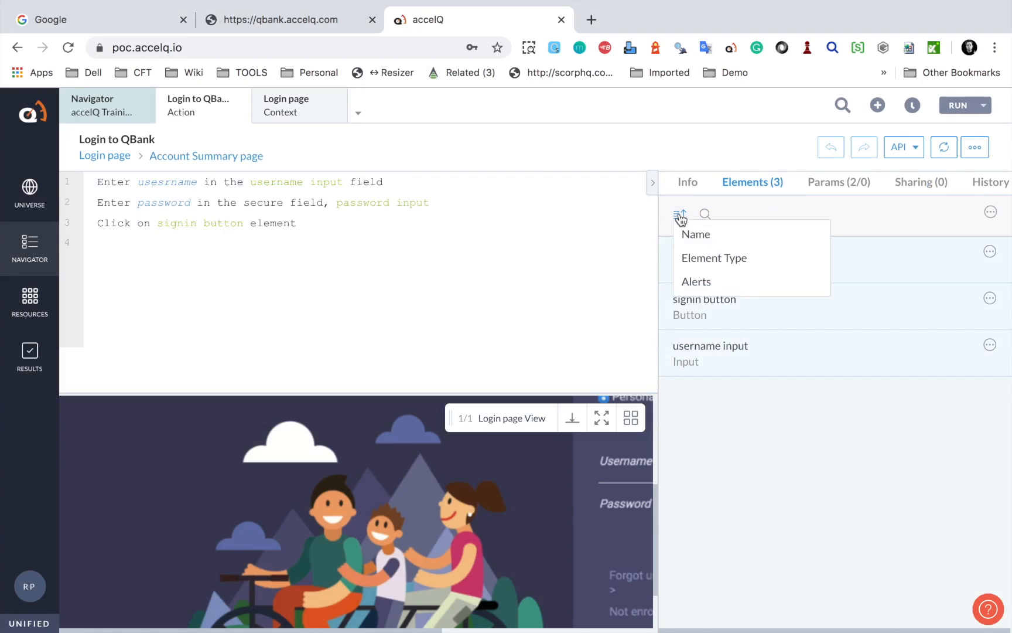
click(701, 285)
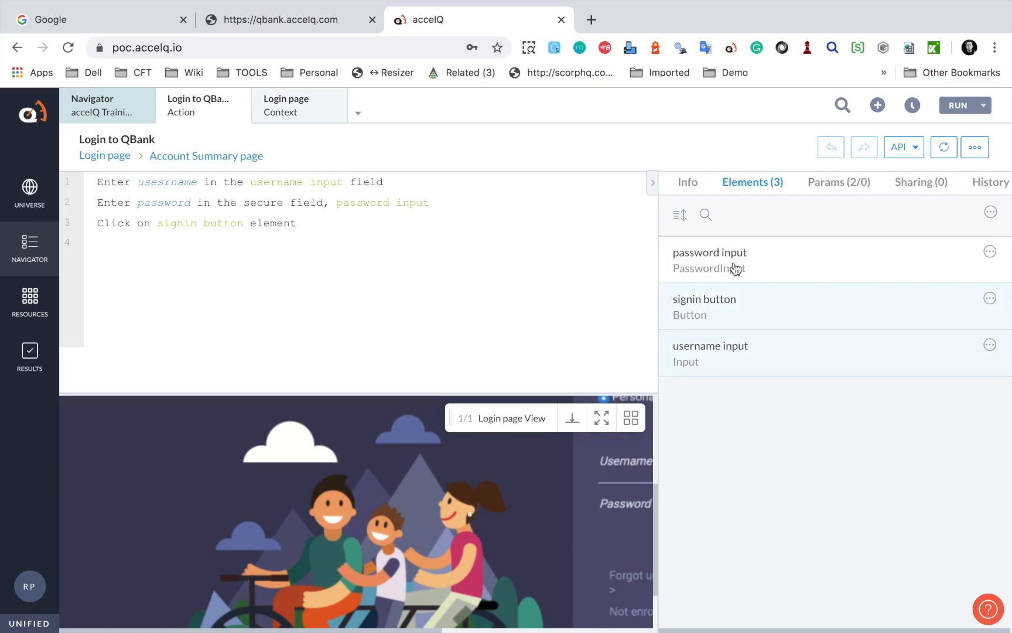
click(708, 315)
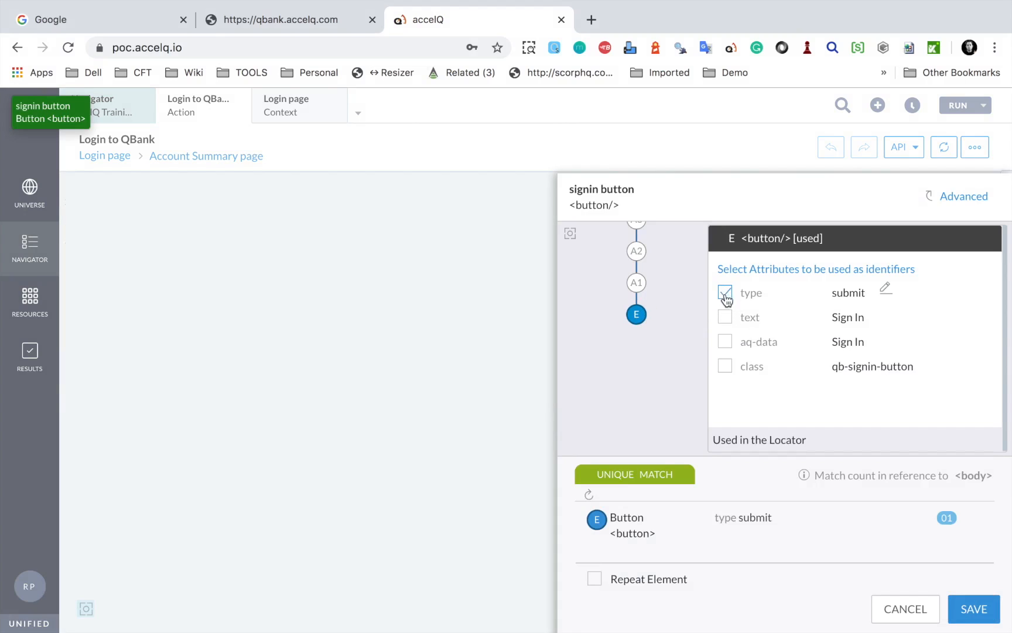
click(725, 317)
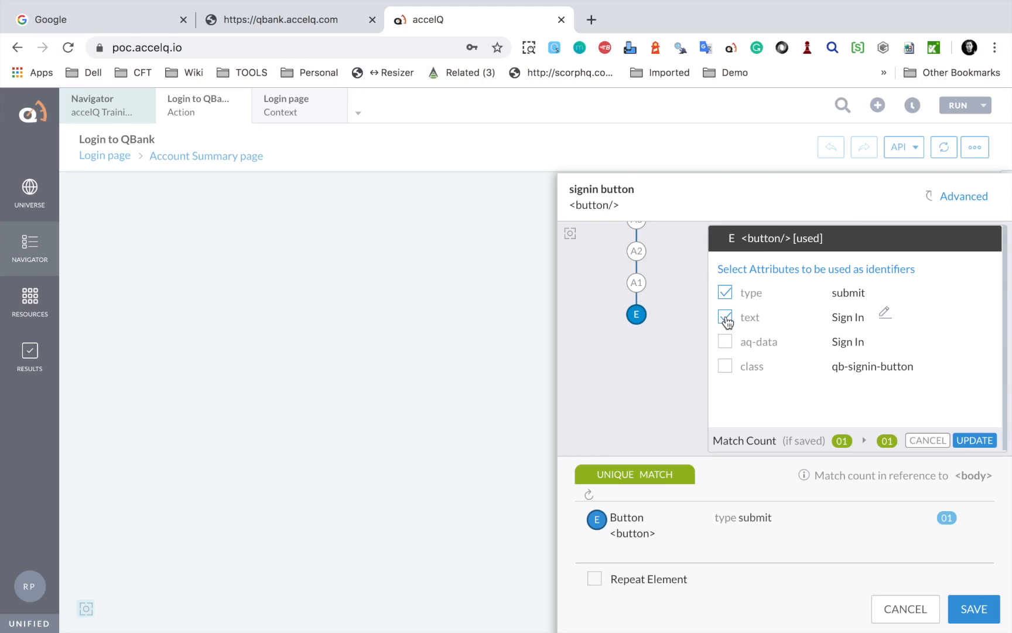
click(725, 342)
click(725, 342)
click(725, 318)
Close the signin button's details without saving and open the username input's details
key(ctrl+a)
click(905, 611)
click(707, 353)
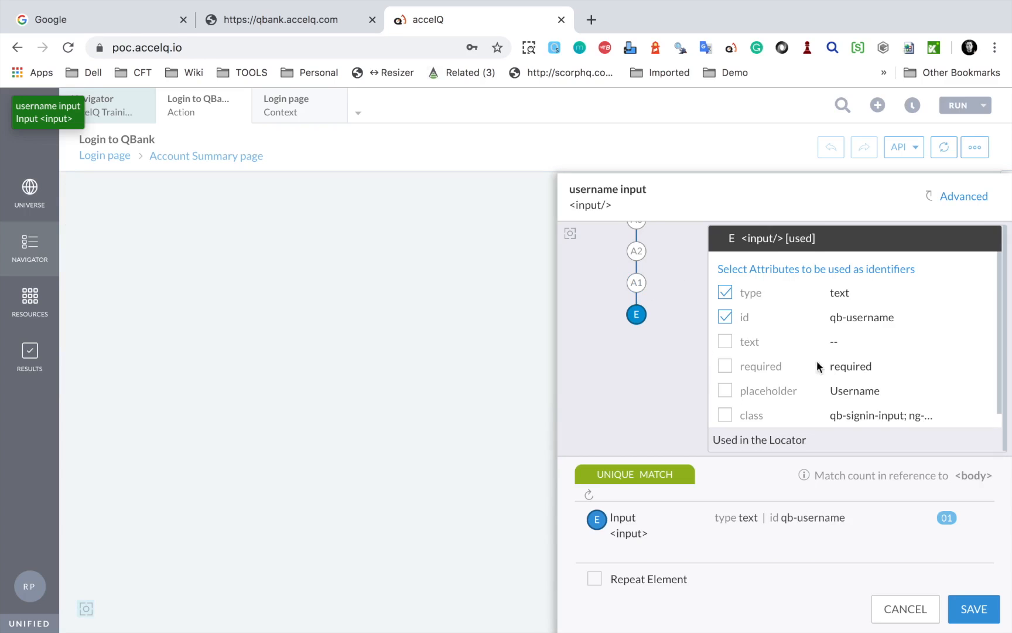
Tick class as a username input identifier and show the Review Attribute Value warning about ng- classes
drag(999, 365, 997, 394)
click(725, 401)
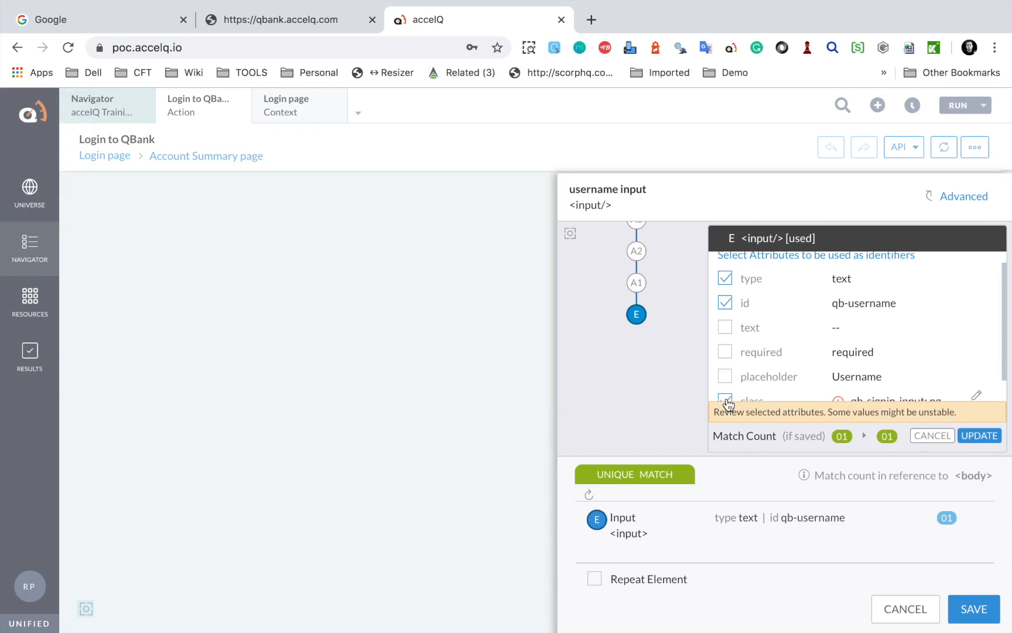
scroll(731, 384, down, 1)
mouse_move(880, 390)
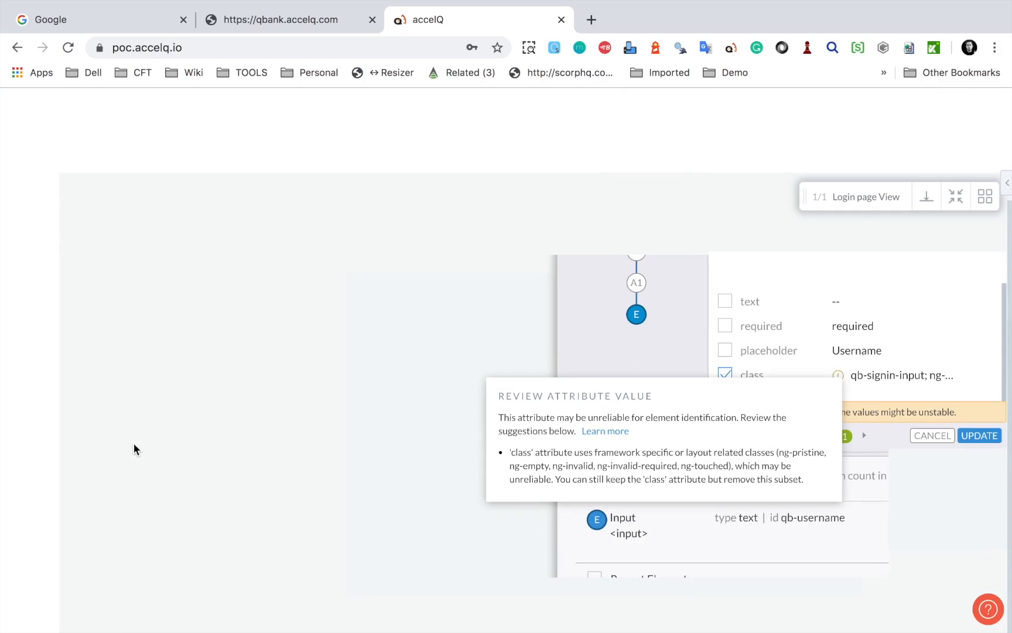
Remove the ng-pristine, ng-empty, ng-invalid, ng-invalid-required and ng-touched tags from the username input's class
click(879, 377)
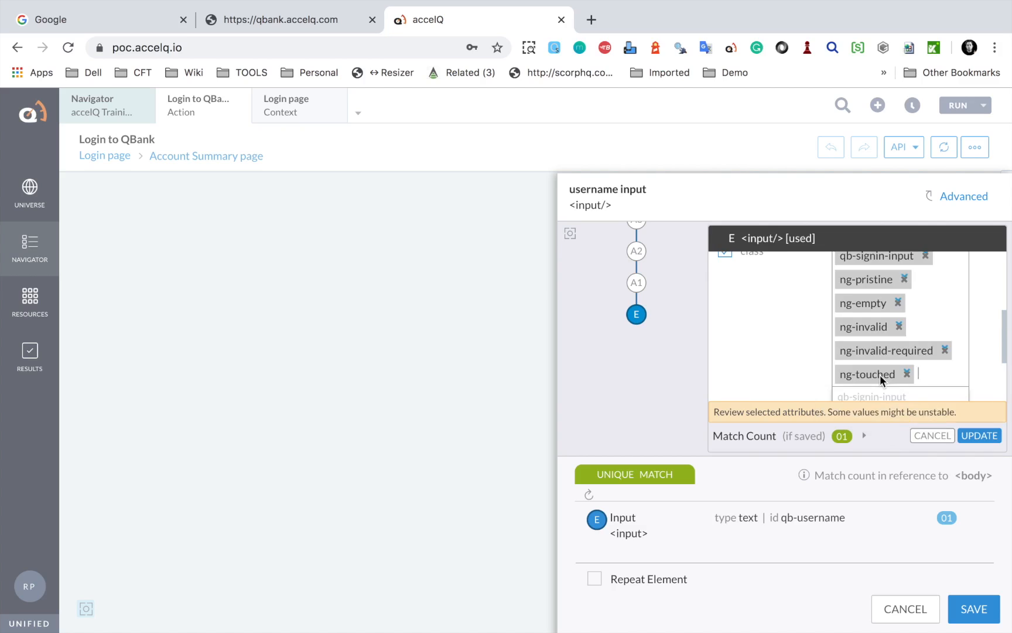
scroll(877, 308, up, 1)
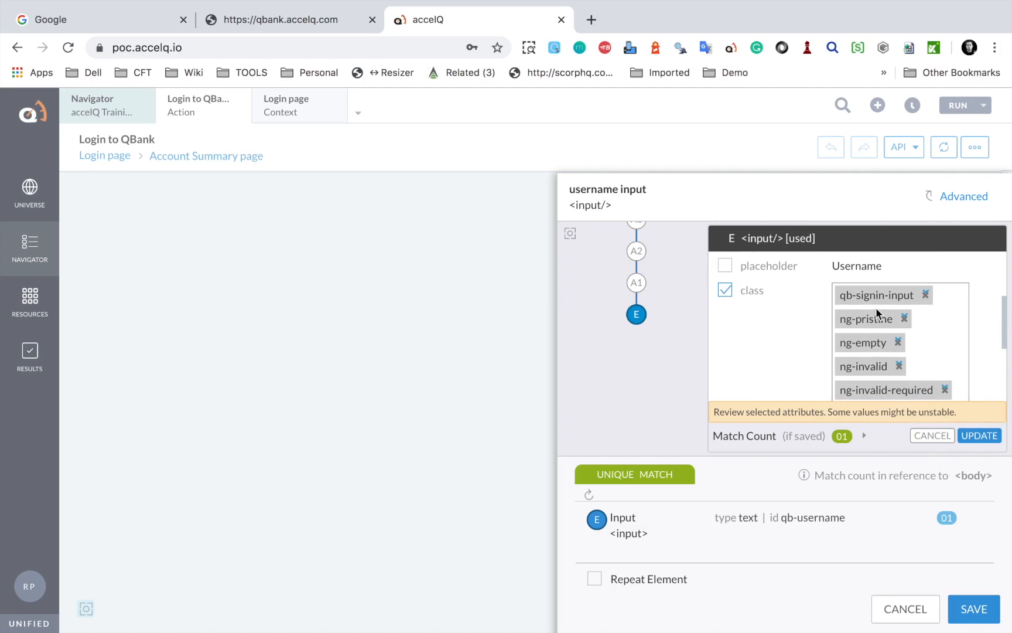
scroll(876, 308, down, 1)
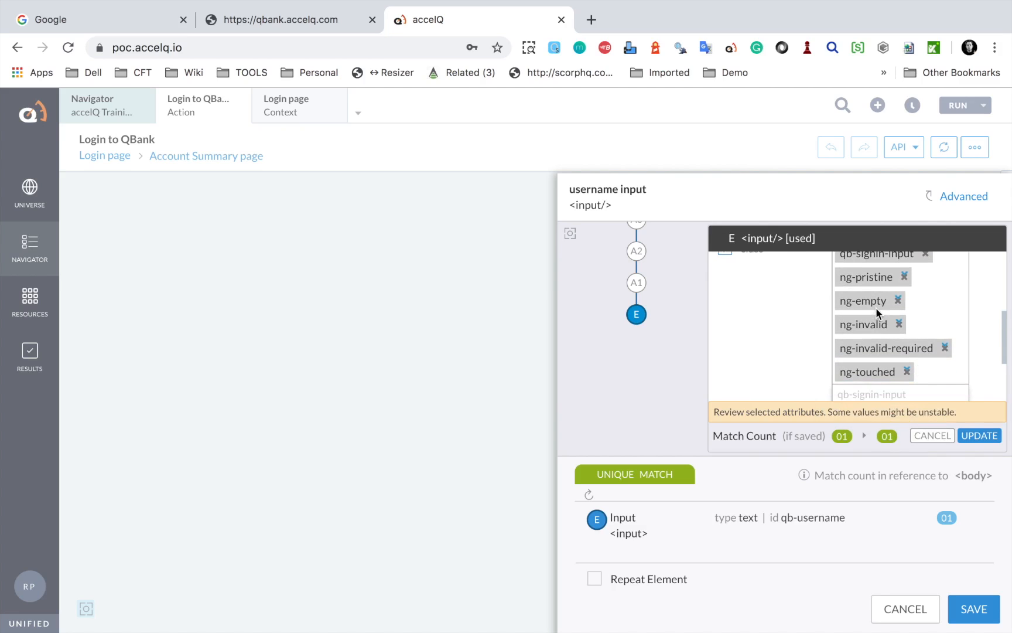
scroll(877, 332, down, 1)
scroll(878, 332, down, 3)
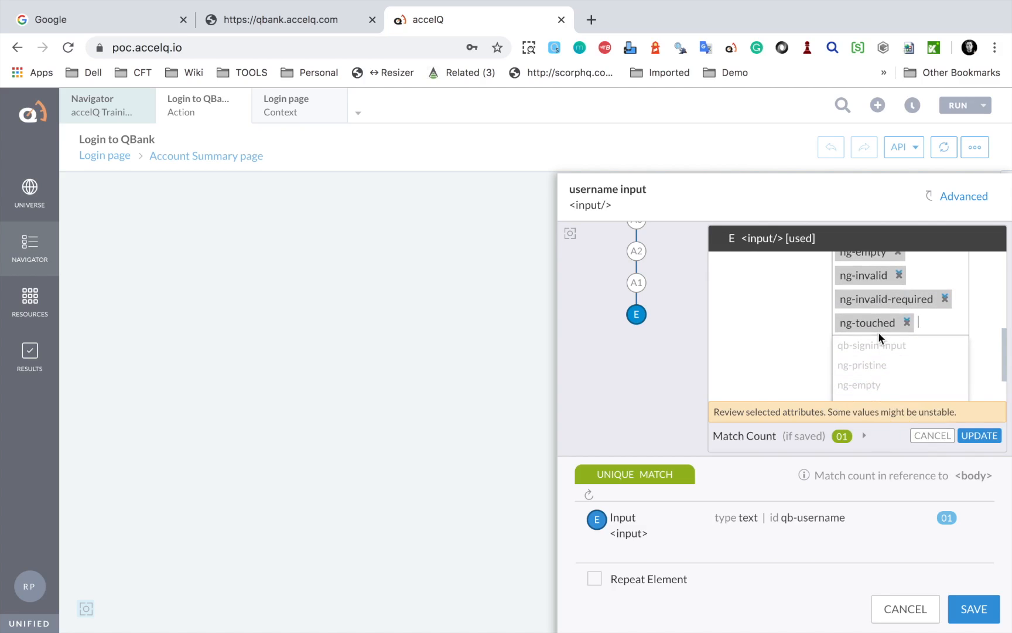
scroll(877, 331, up, 2)
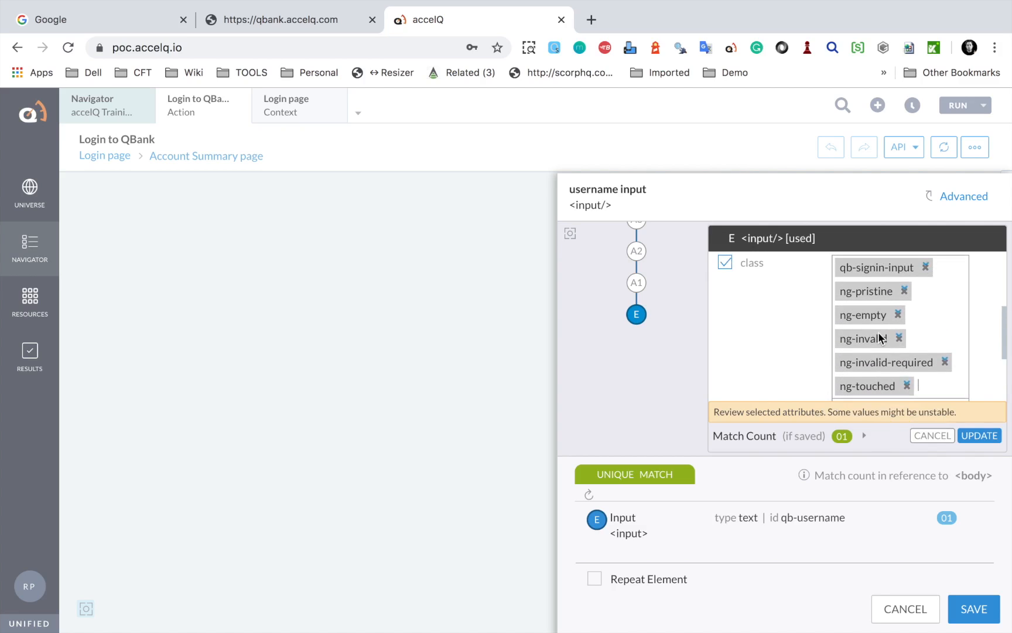
scroll(878, 331, up, 1)
scroll(877, 332, up, 1)
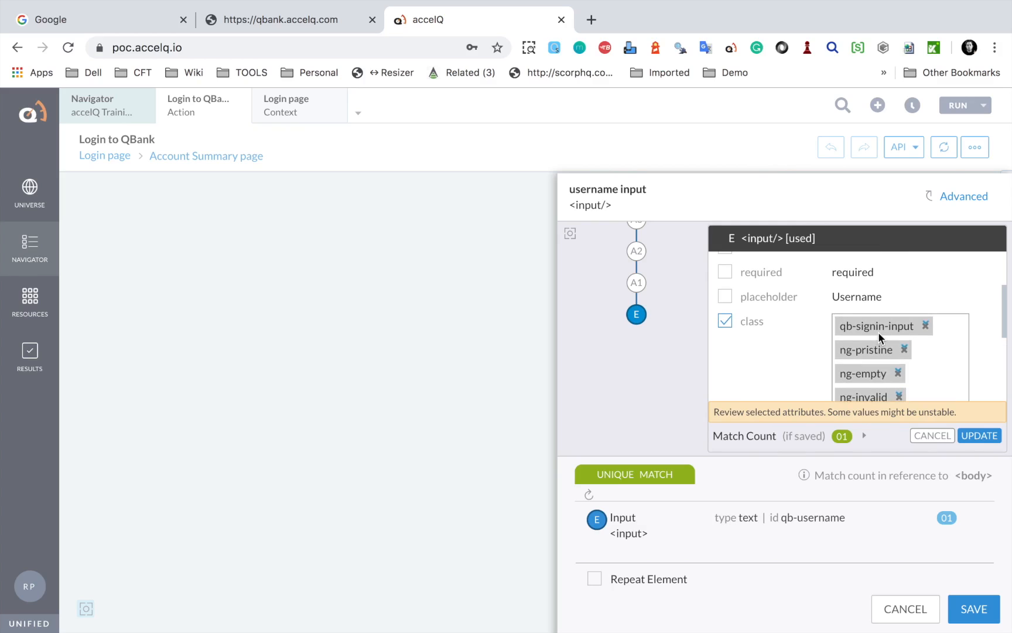
click(905, 346)
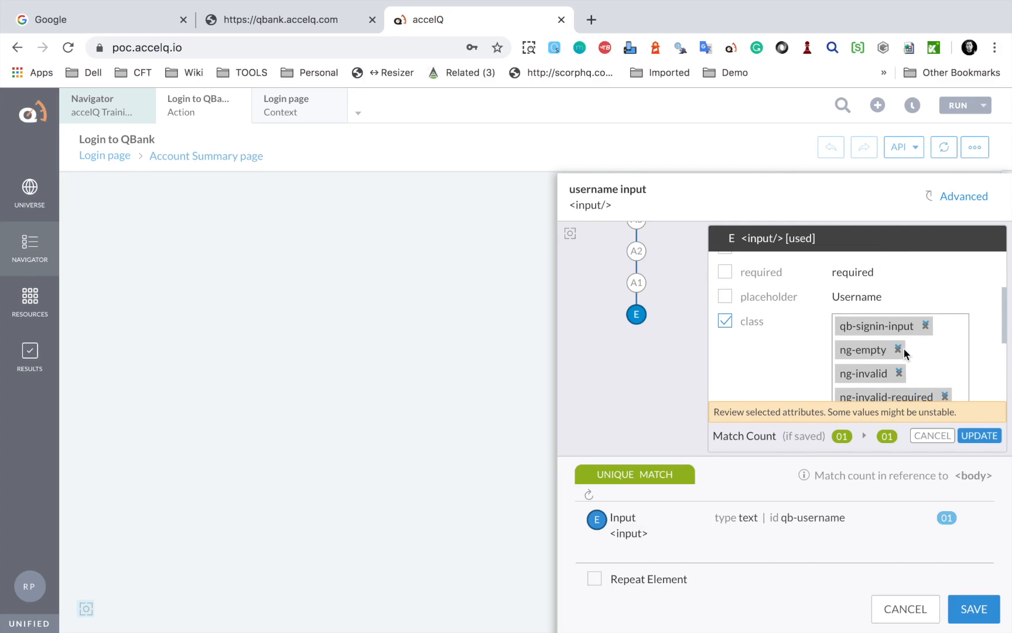
click(899, 346)
click(900, 348)
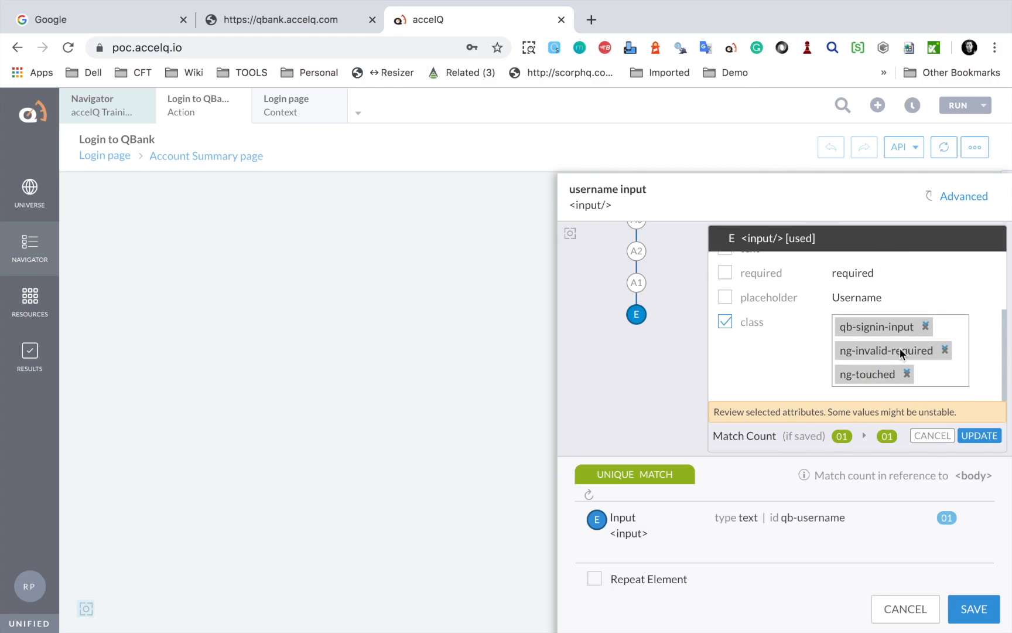
click(945, 350)
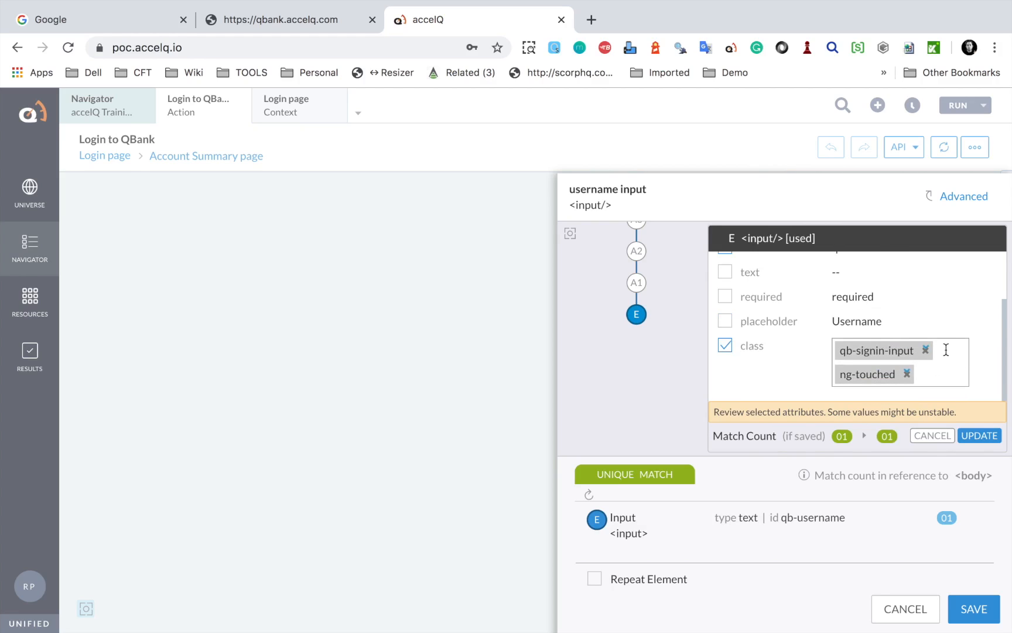
click(908, 373)
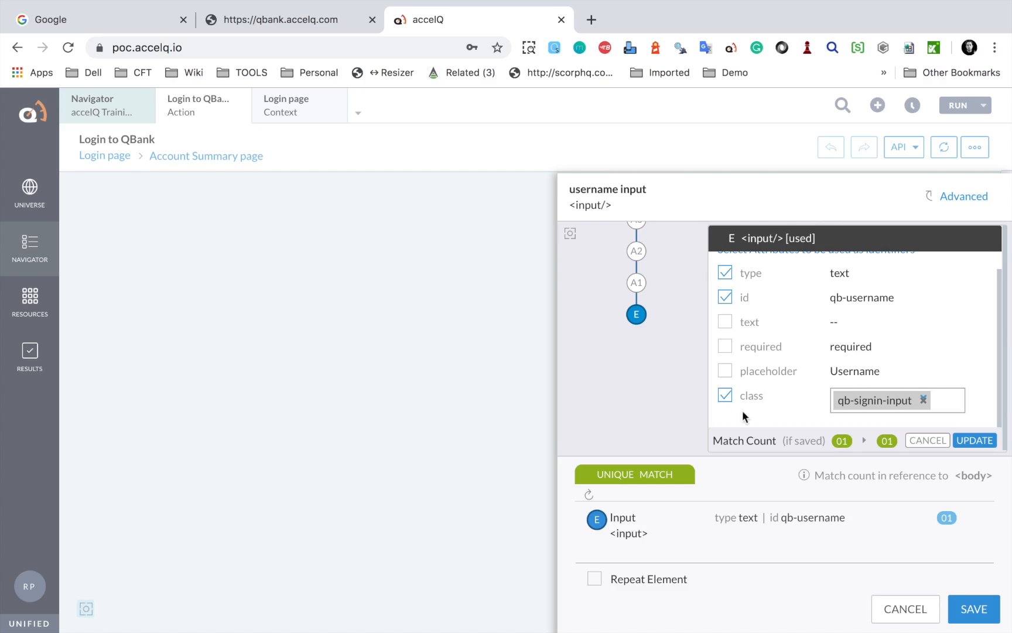
Stop using class as an identifier, leaving only type and id
click(725, 398)
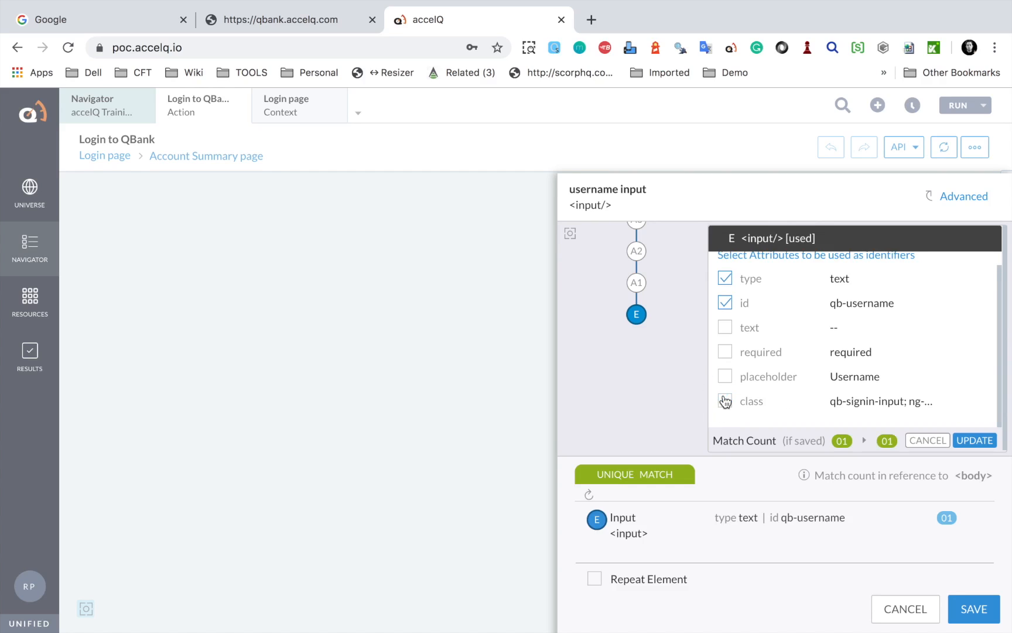
drag(683, 398, 903, 450)
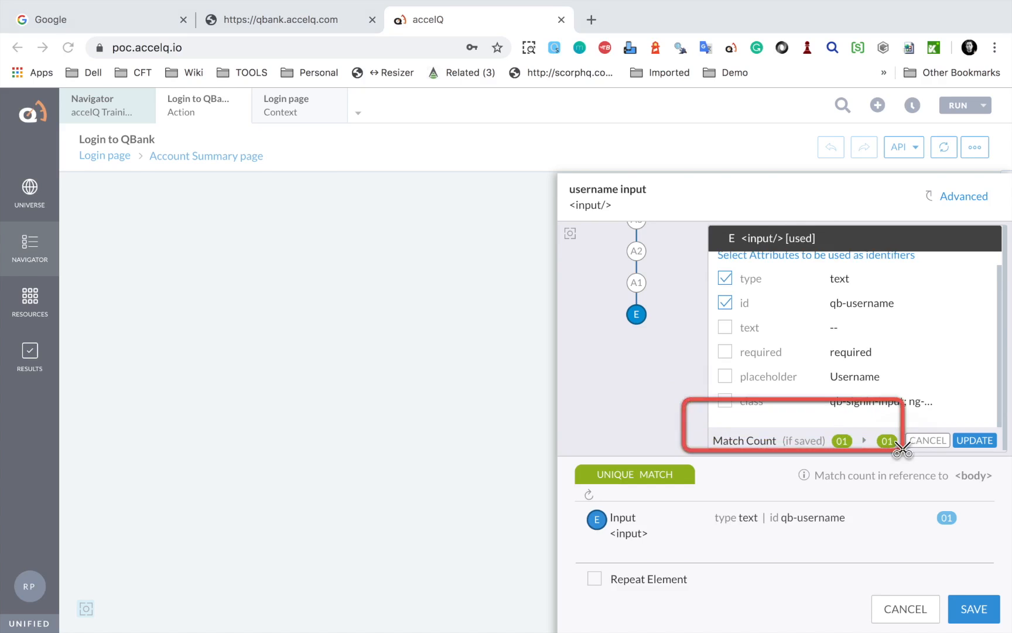
drag(710, 422, 917, 464)
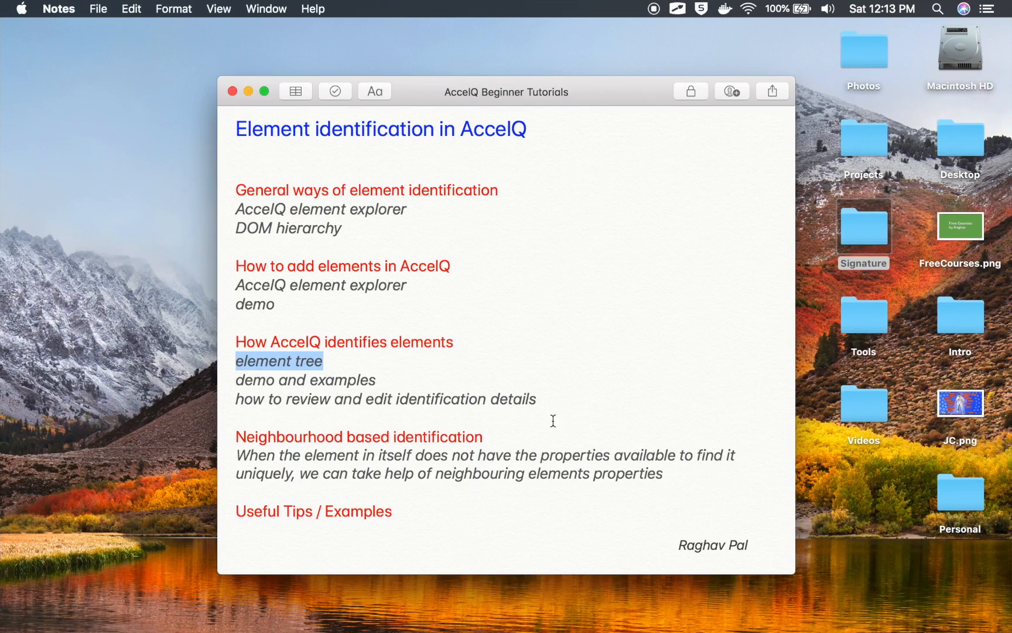
Clear the 'element tree' highlight and select the 'Neighbourhood based identification' heading
click(537, 431)
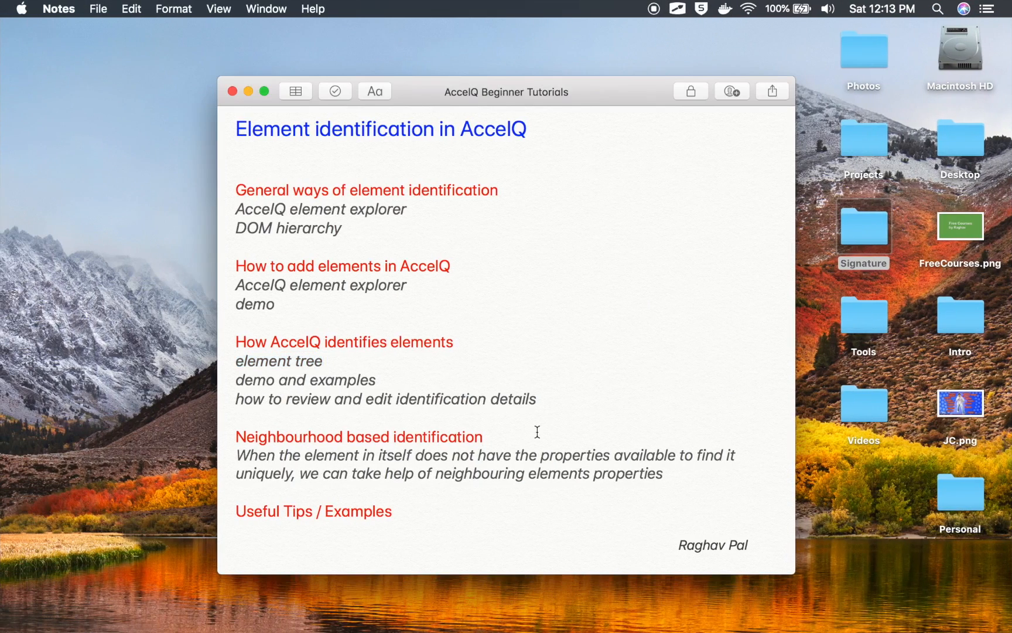
drag(518, 439, 215, 434)
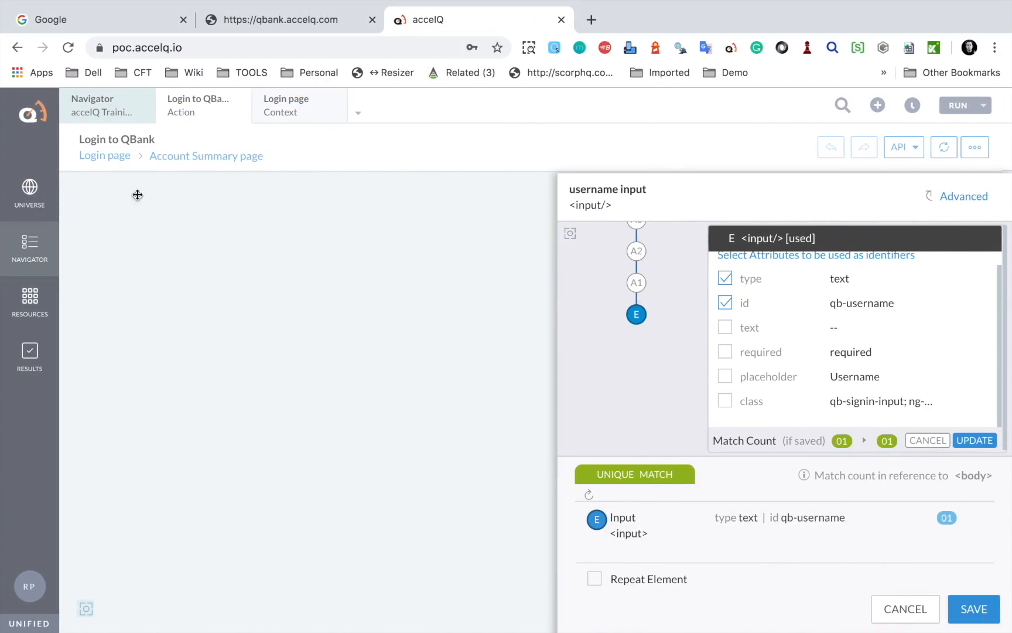
Dismiss the element explorer warning and cancel the username input's details without saving
click(31, 251)
click(612, 233)
click(905, 609)
Show the project's actions list from the Navigator
mouse_move(30, 310)
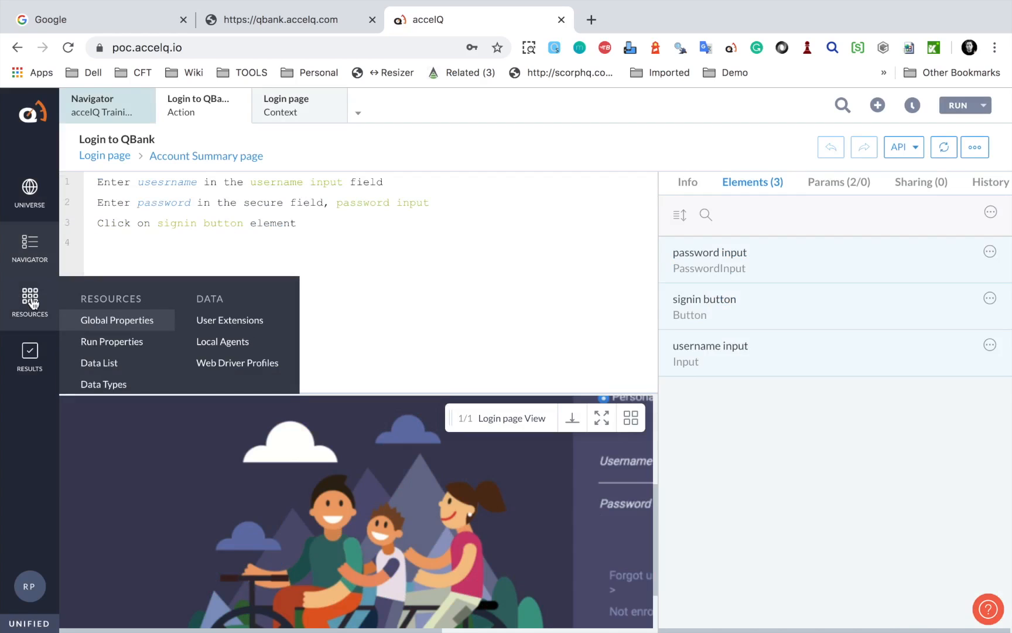
mouse_move(23, 261)
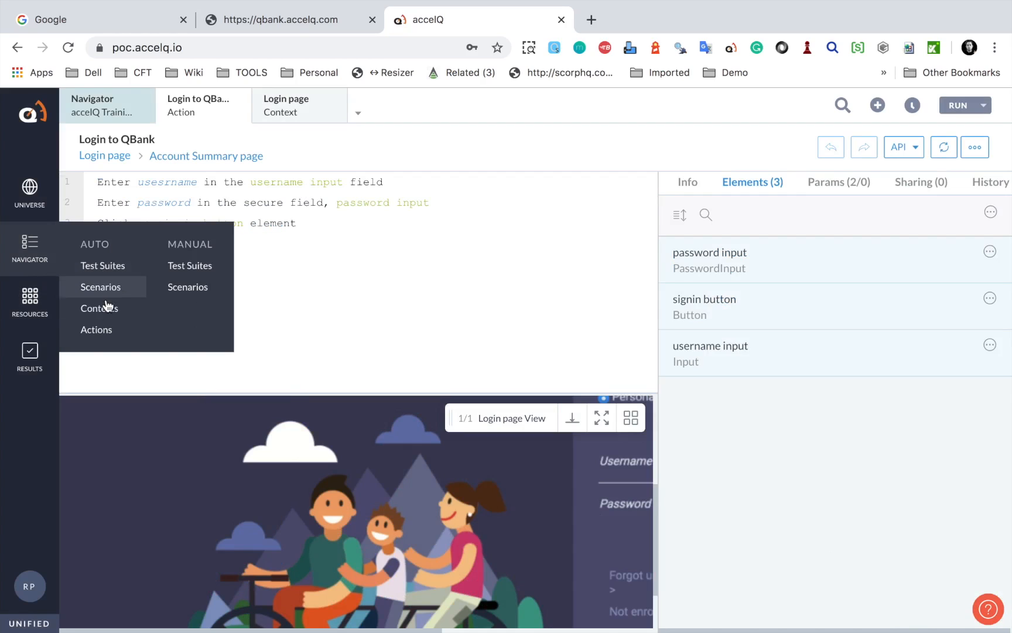
click(103, 331)
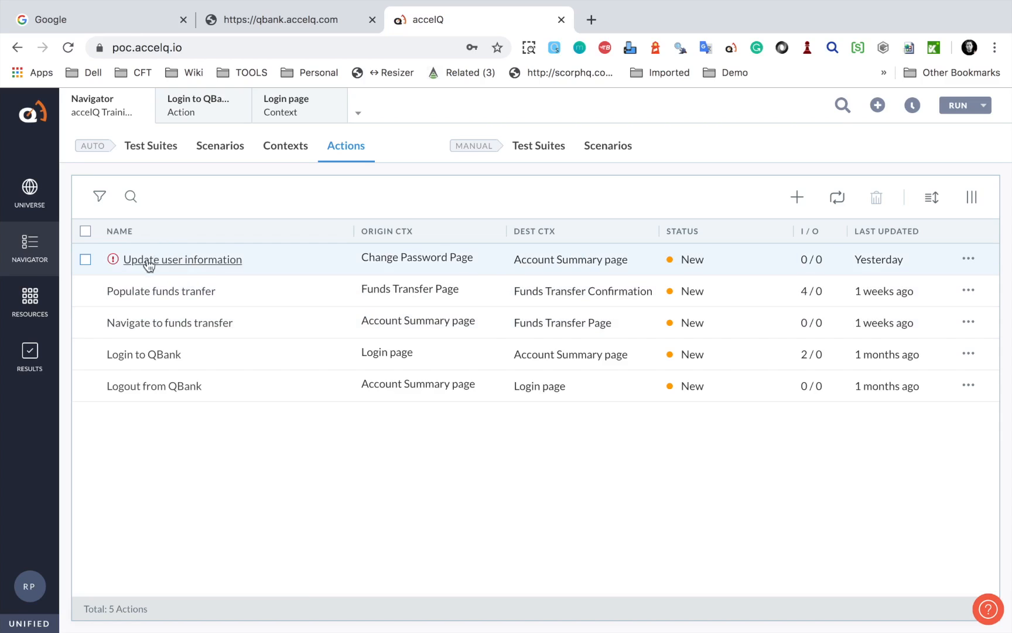
Open Update user information, review the Change Password Page's recorded view, then return to the action
click(165, 264)
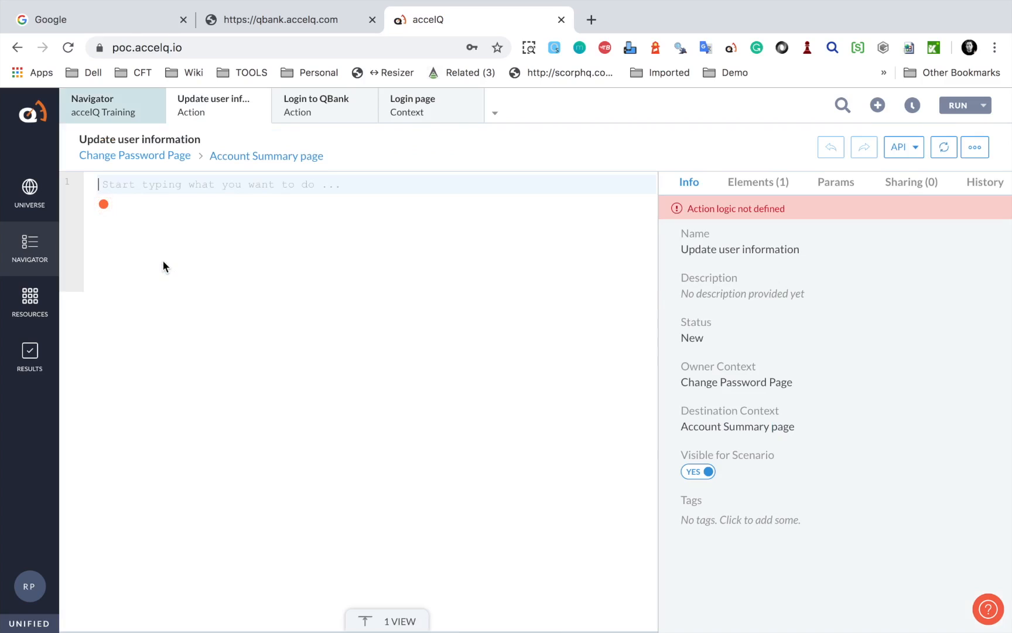
click(137, 159)
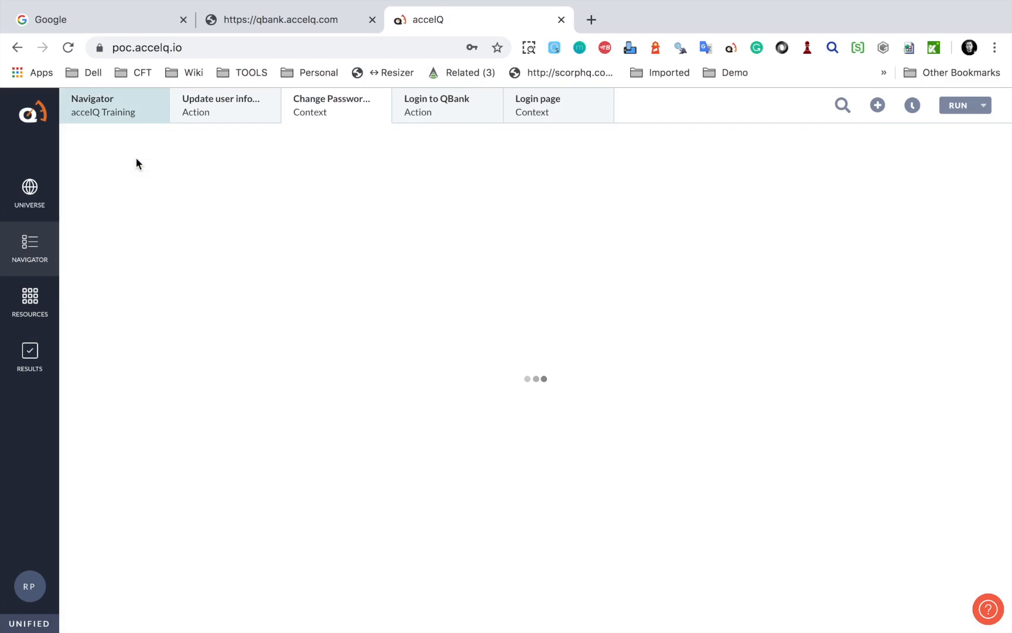
mouse_move(188, 277)
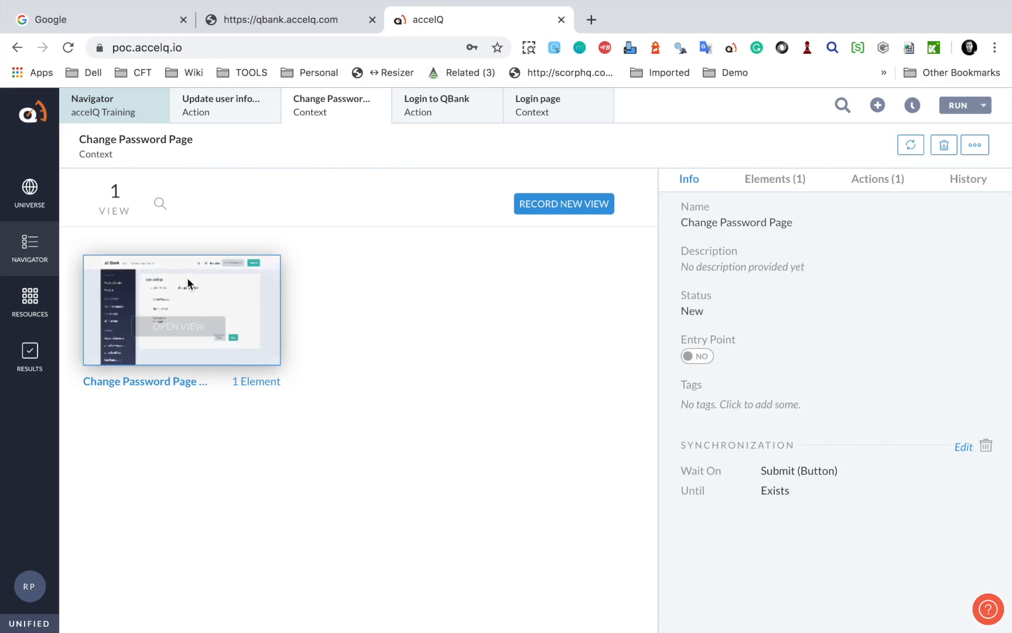
click(182, 327)
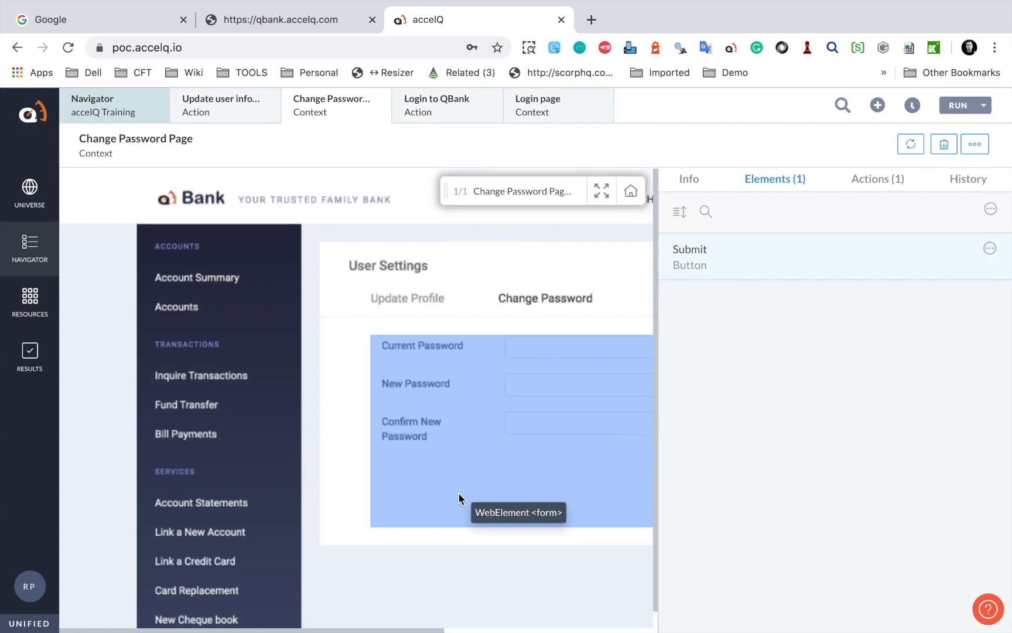
scroll(458, 492, right, 5)
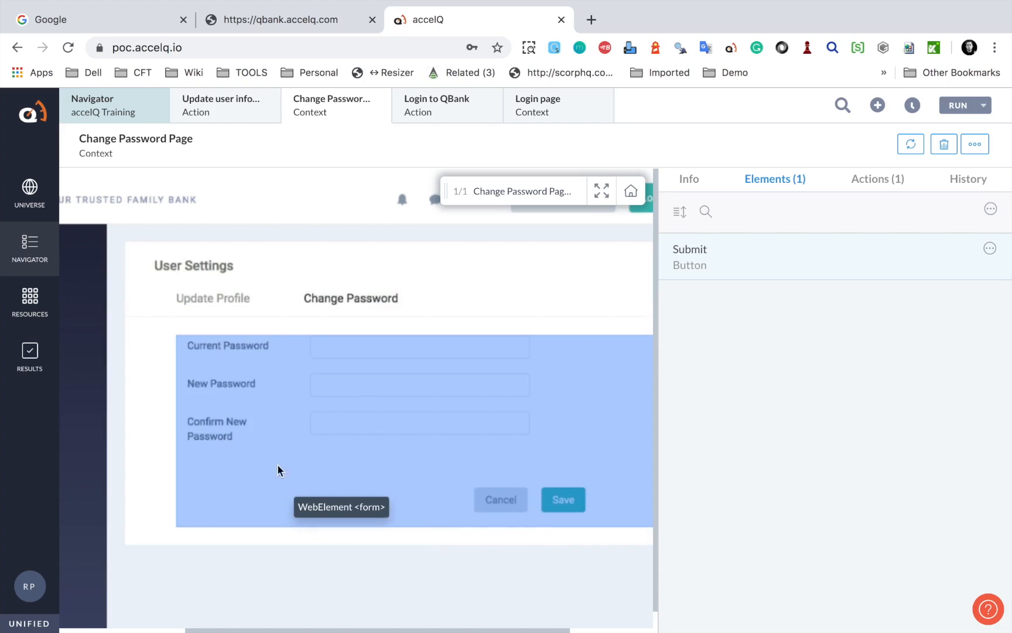
click(214, 116)
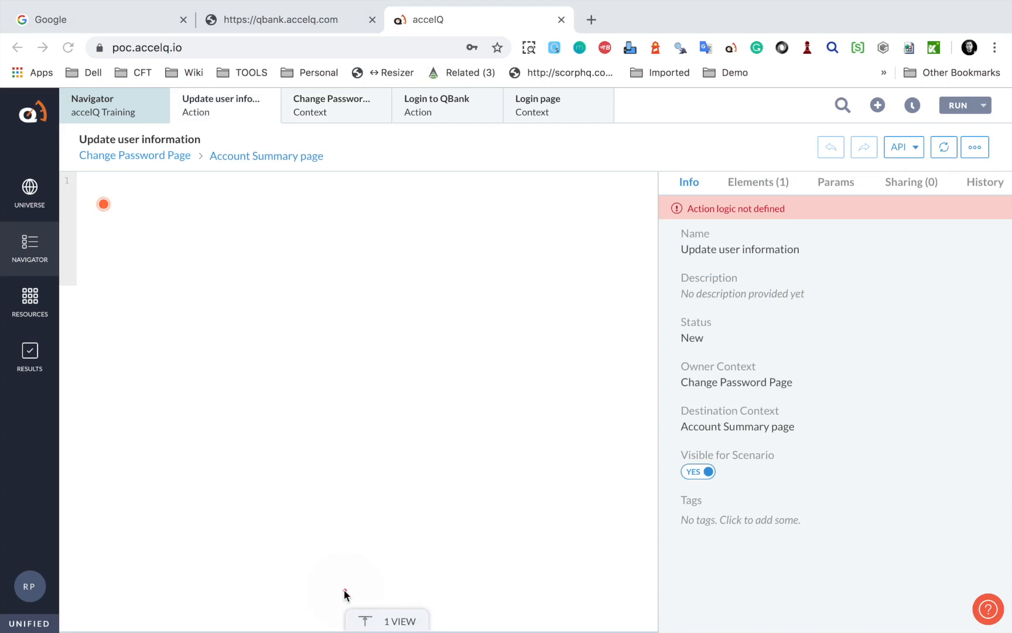
Add the Change Password page's New Password field to the repository as a new element
click(397, 620)
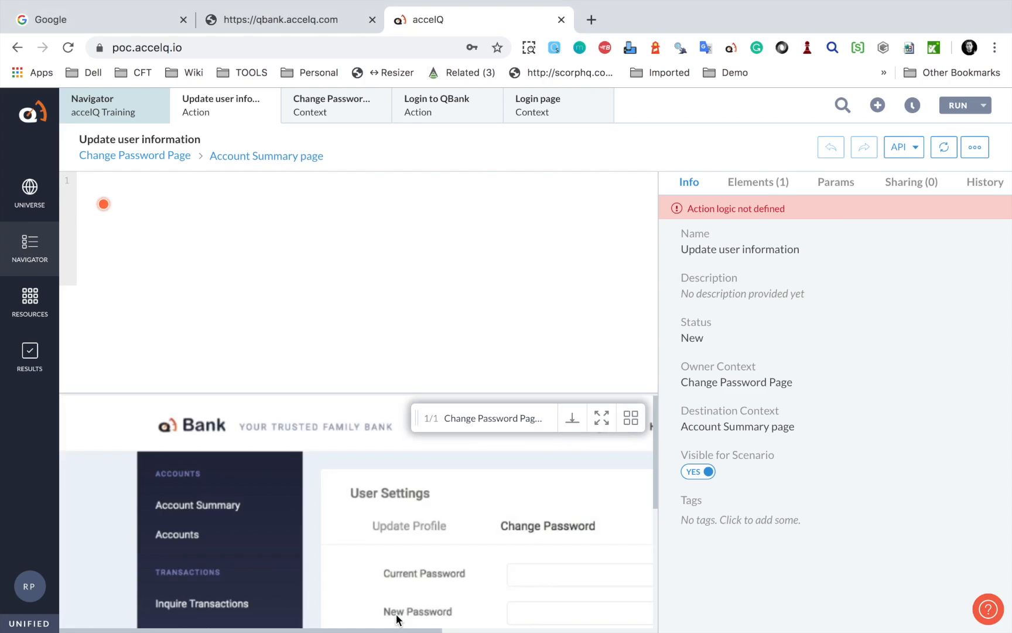
scroll(388, 504, down, 2)
scroll(388, 503, right, 5)
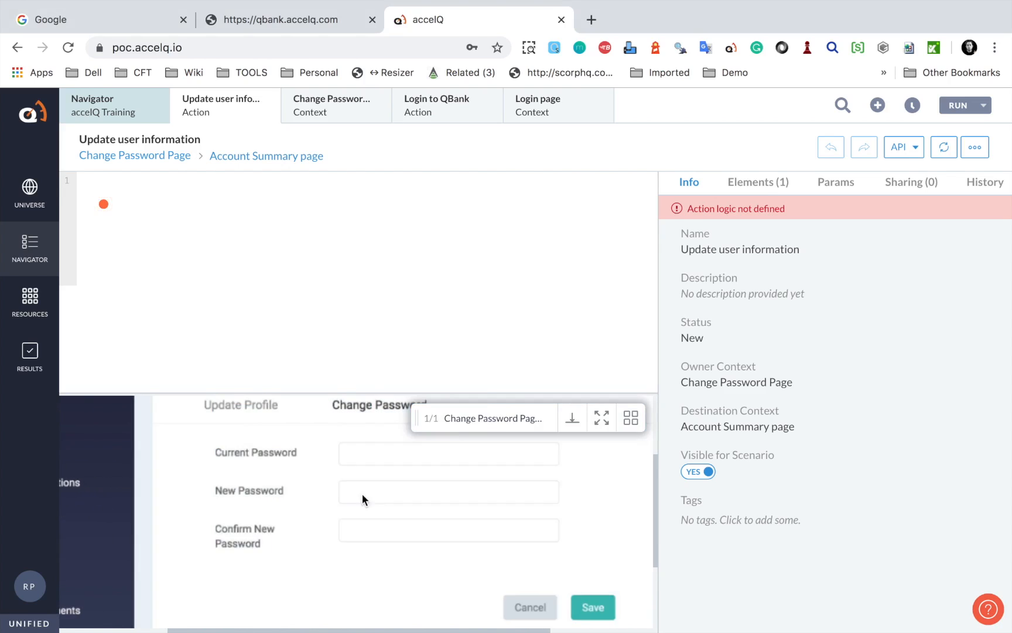
click(402, 497)
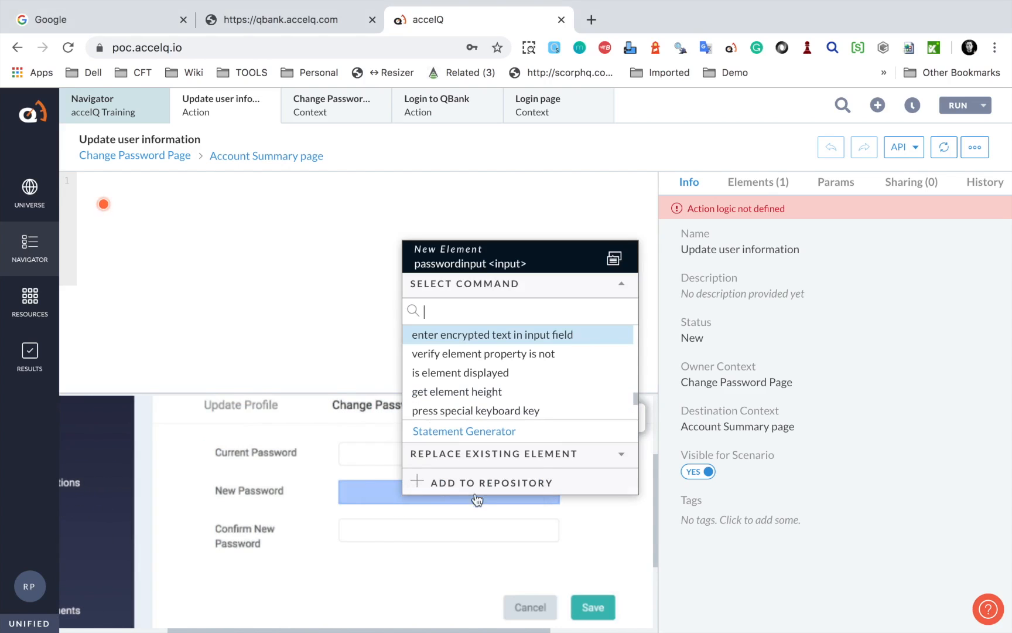
click(491, 485)
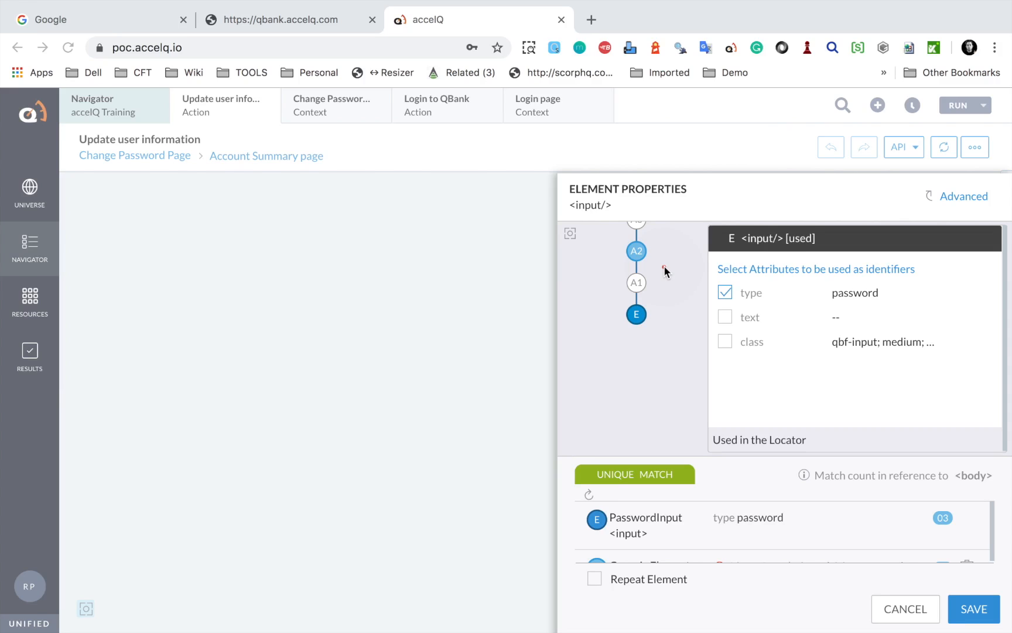
key(ctrl+a)
click(86, 608)
drag(560, 478, 338, 489)
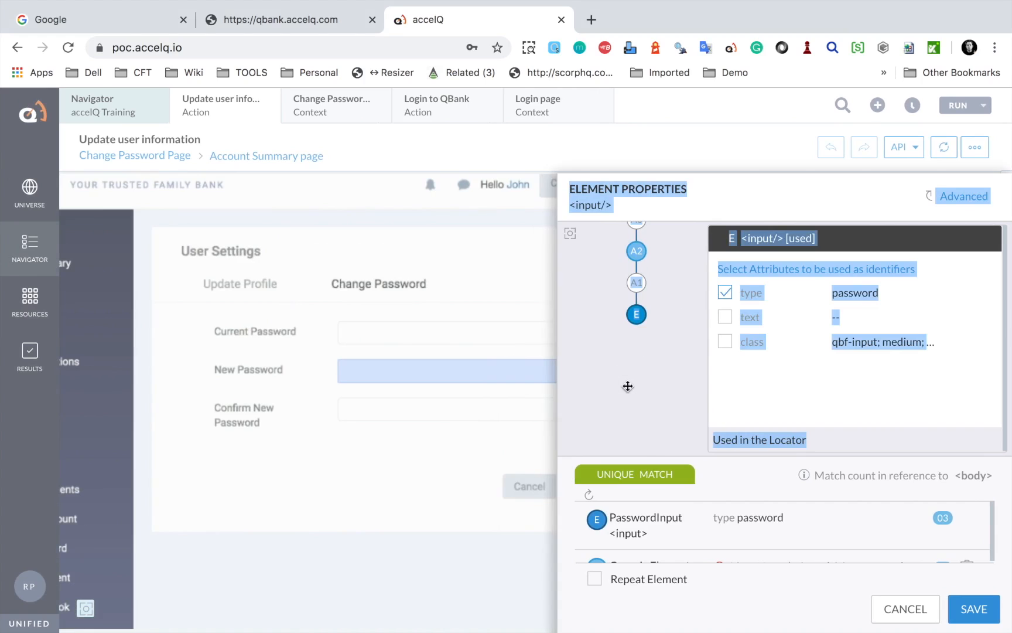
click(572, 238)
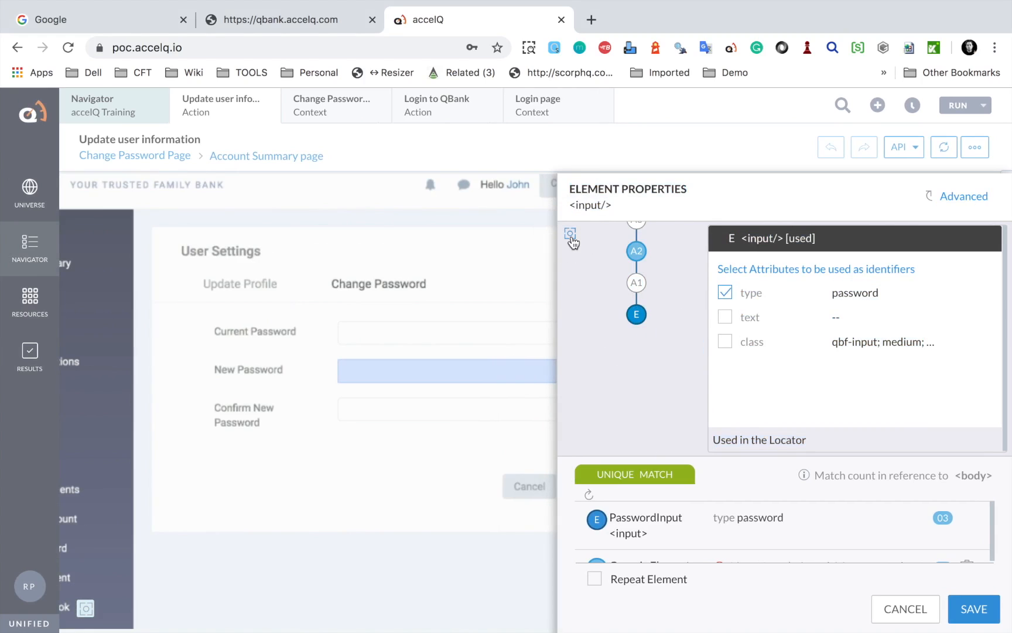
click(640, 319)
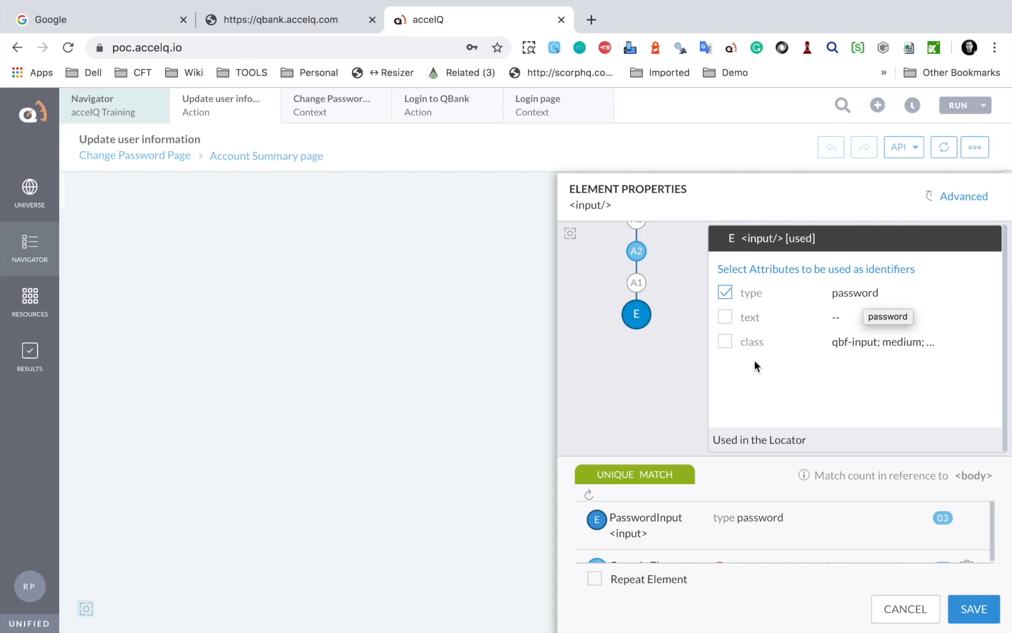
click(724, 345)
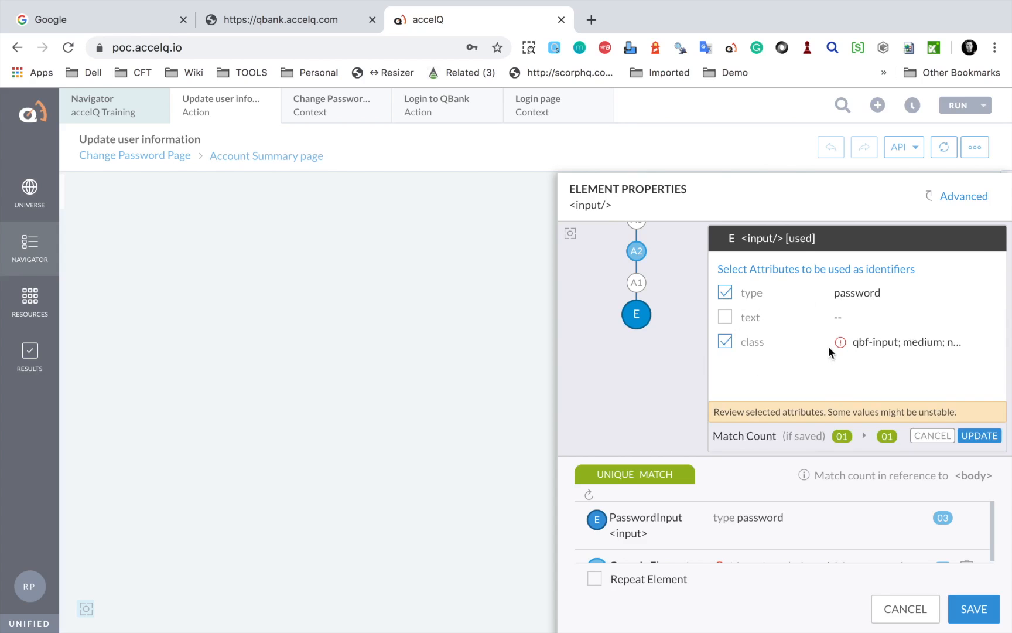
mouse_move(840, 344)
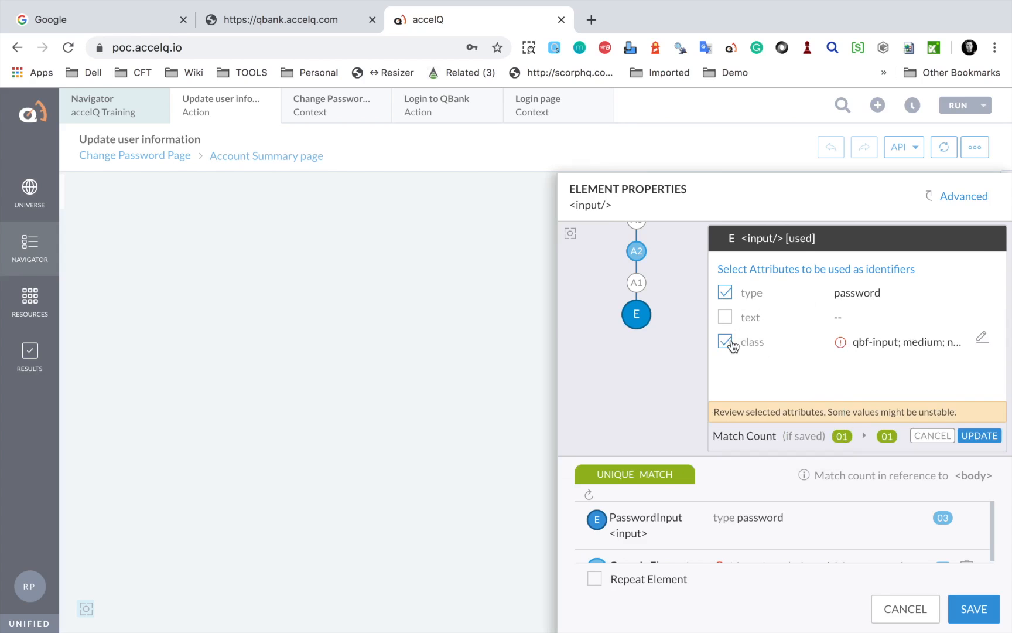
click(724, 341)
drag(692, 409, 910, 470)
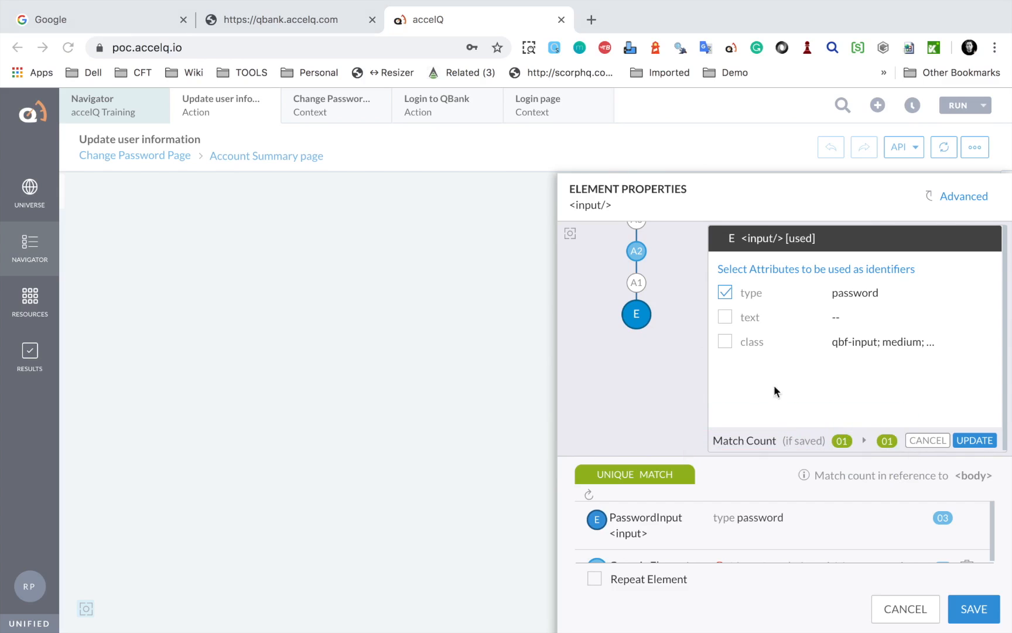
click(639, 253)
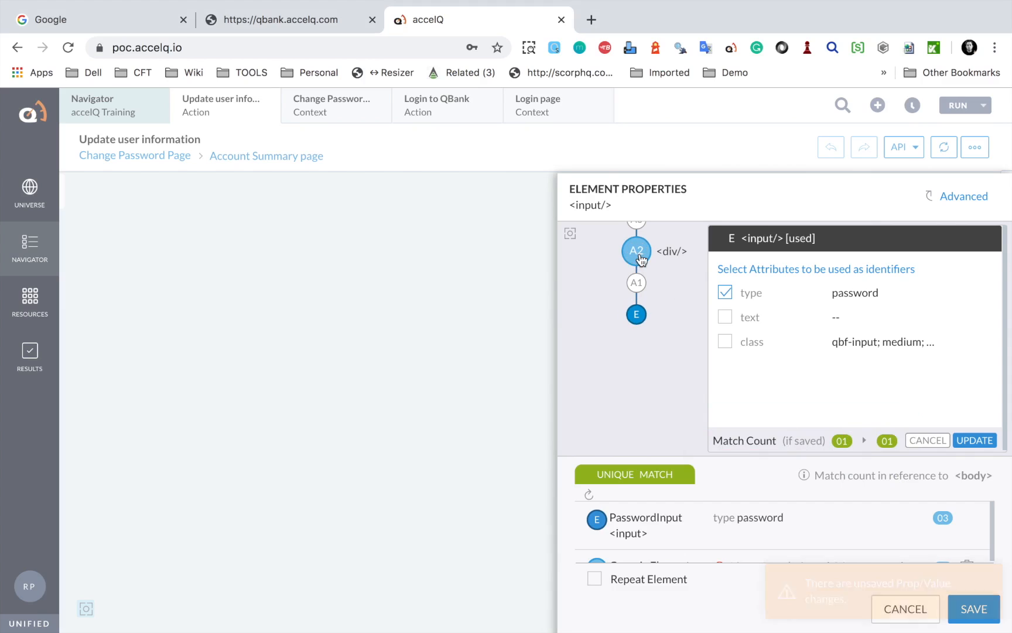
Discard pending attribute changes and inspect parent div A2 beside the page screenshot
click(927, 440)
click(633, 255)
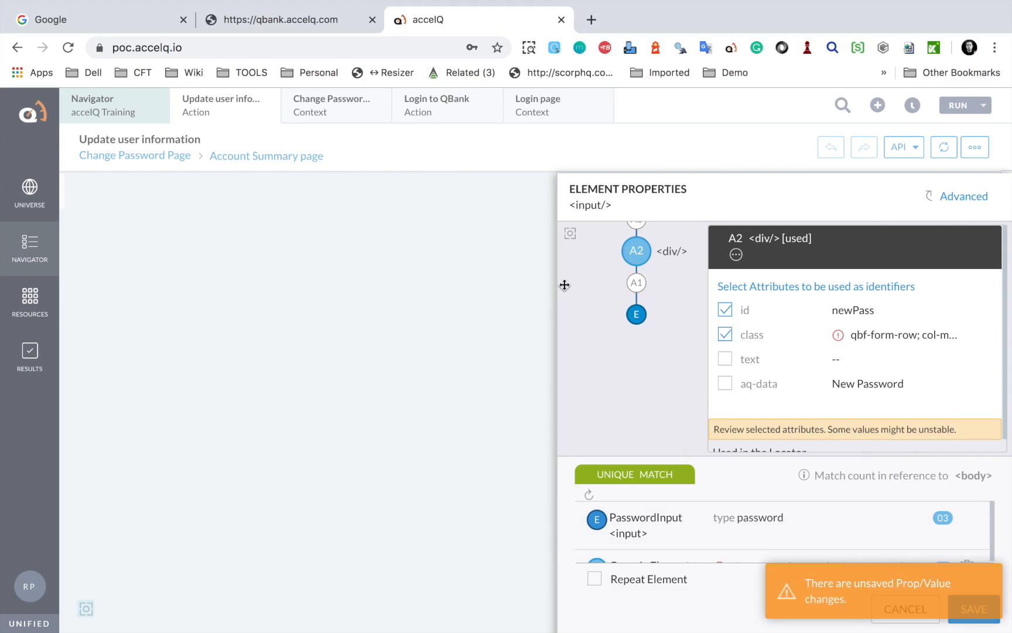
click(85, 609)
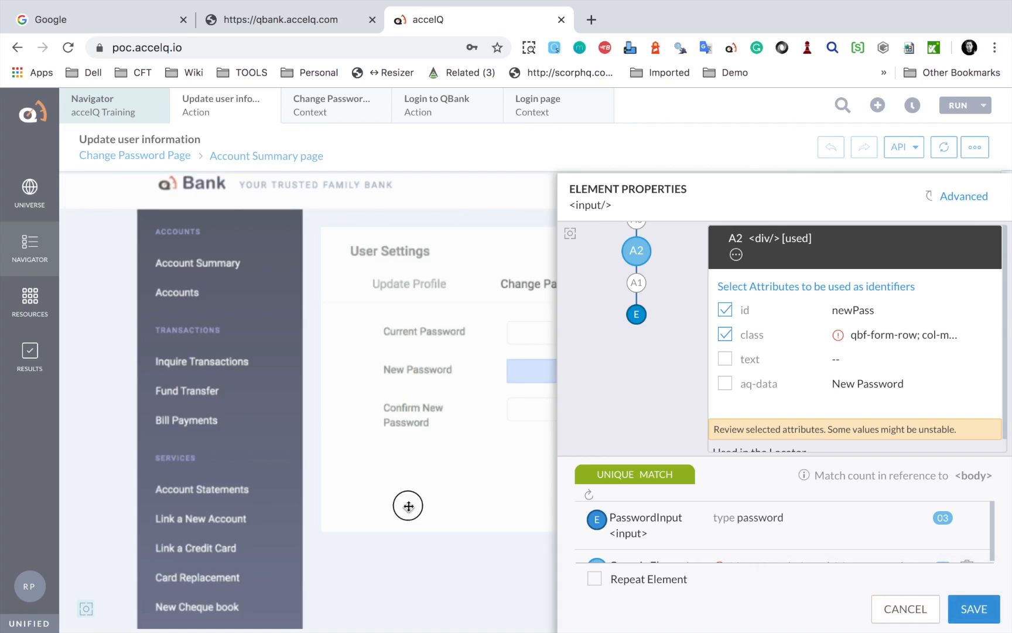
drag(427, 504, 255, 506)
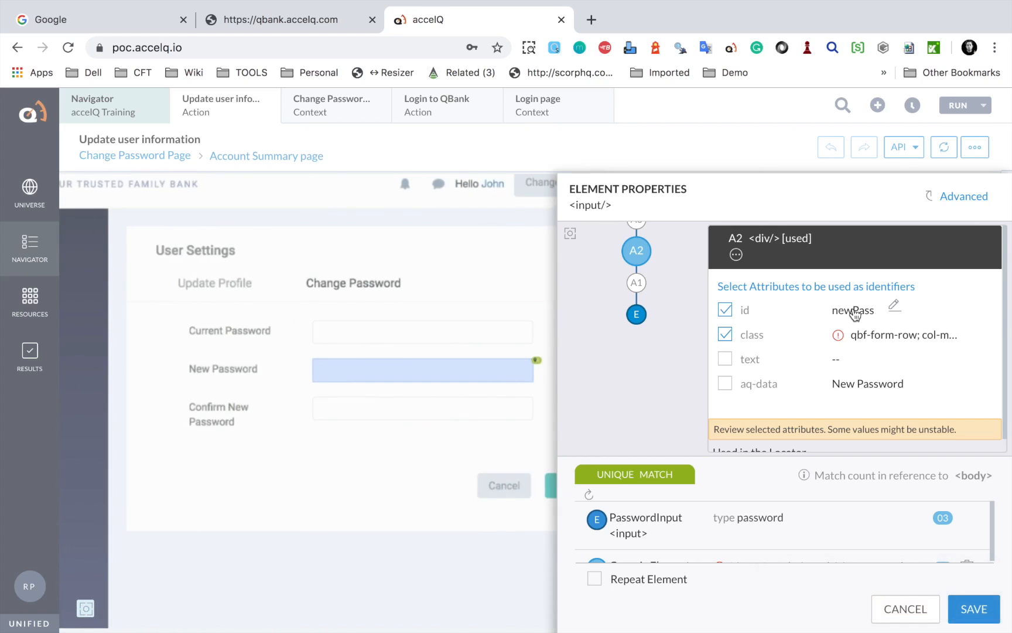
mouse_move(839, 336)
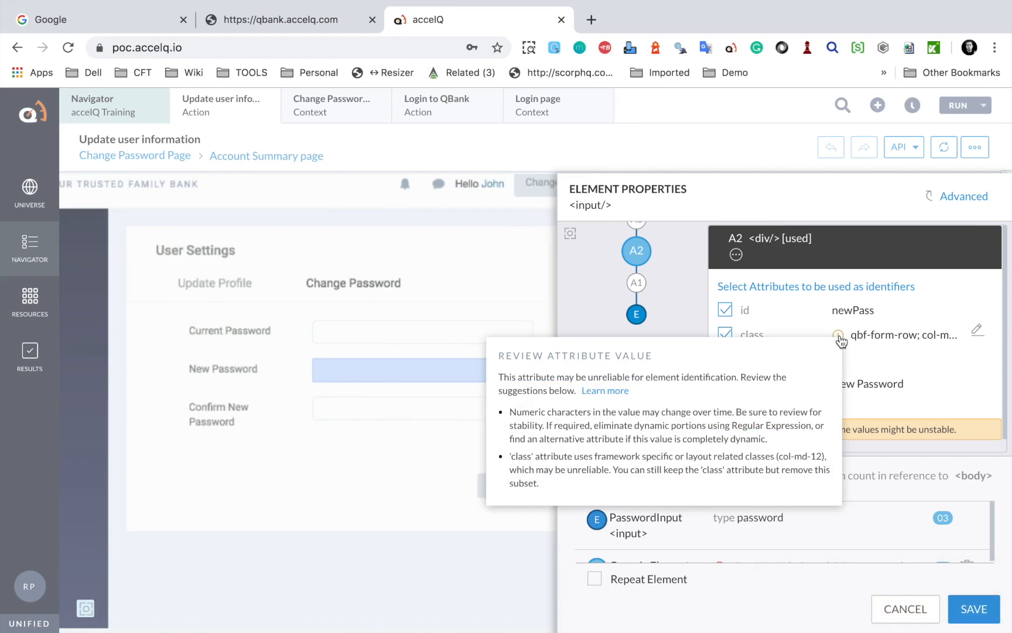
scroll(541, 408, up, 10)
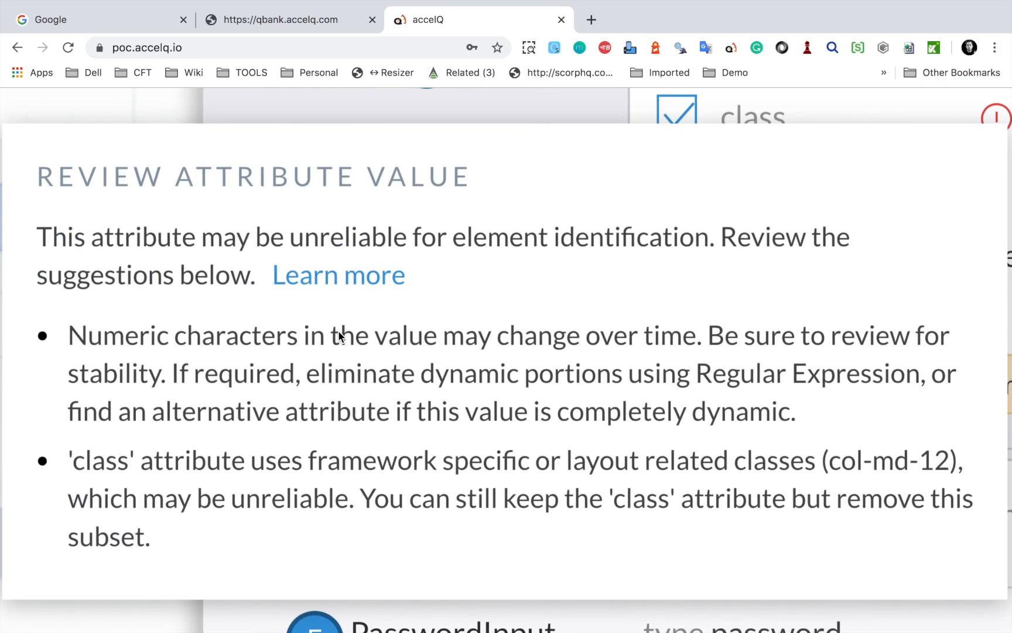
scroll(338, 335, down, 10)
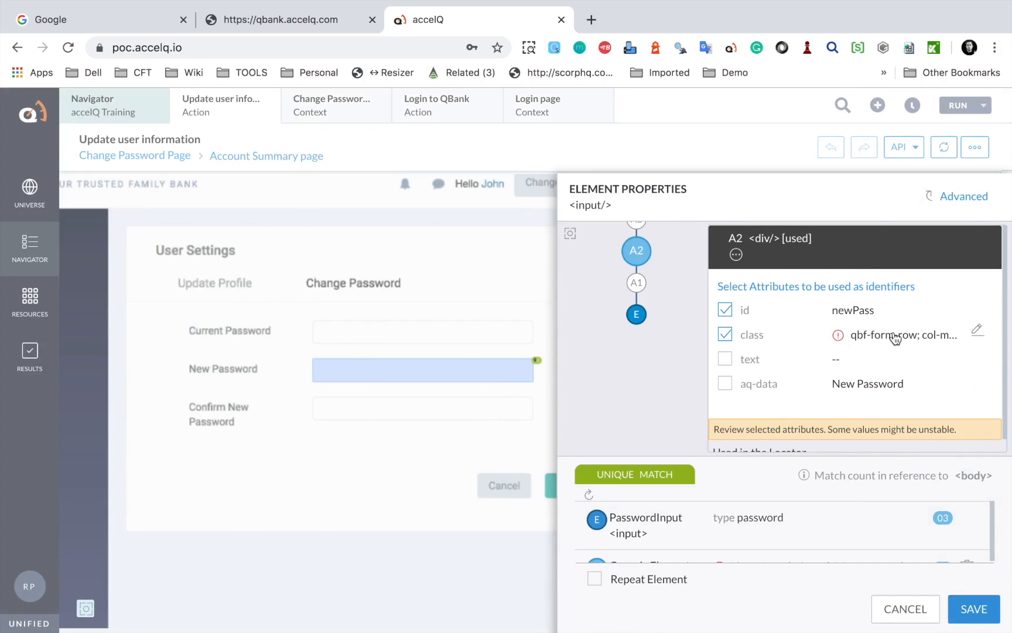
Drop col-md-12 from the div's classes, then untick class and id
click(879, 334)
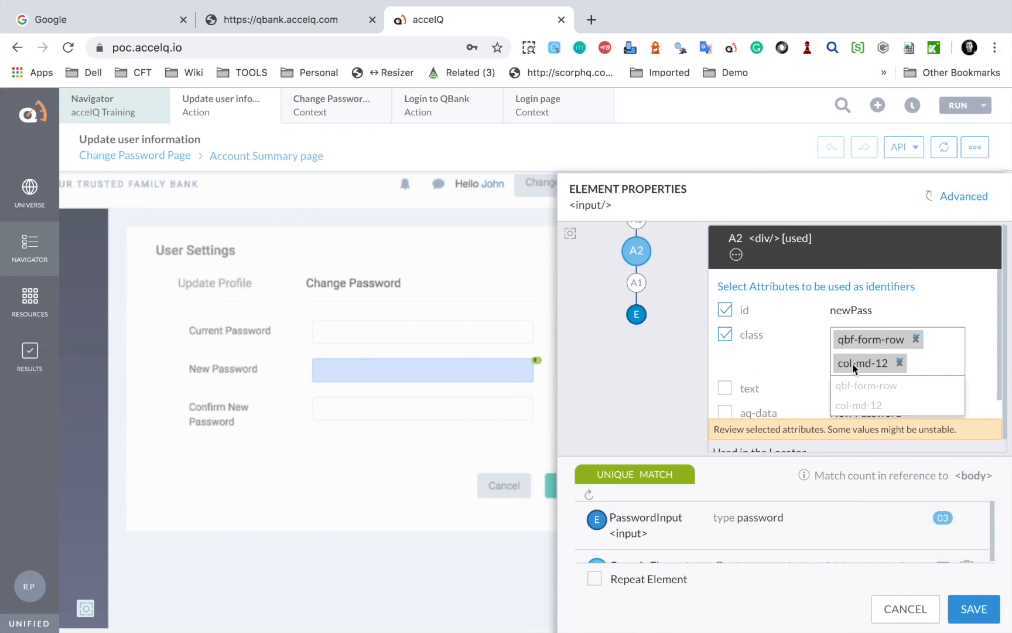
click(900, 360)
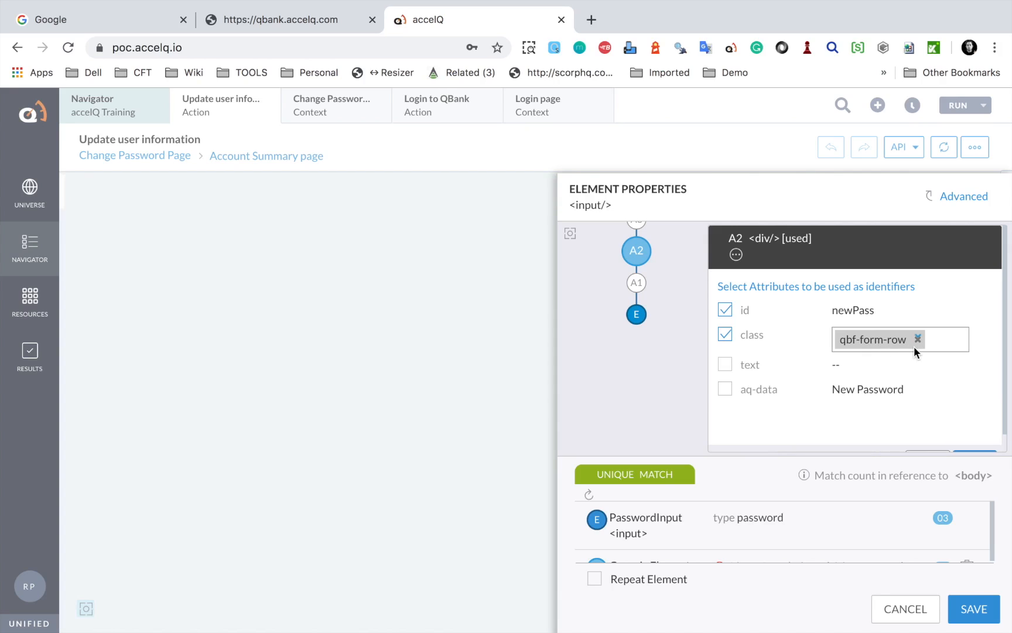
click(725, 337)
drag(677, 415, 959, 465)
click(726, 291)
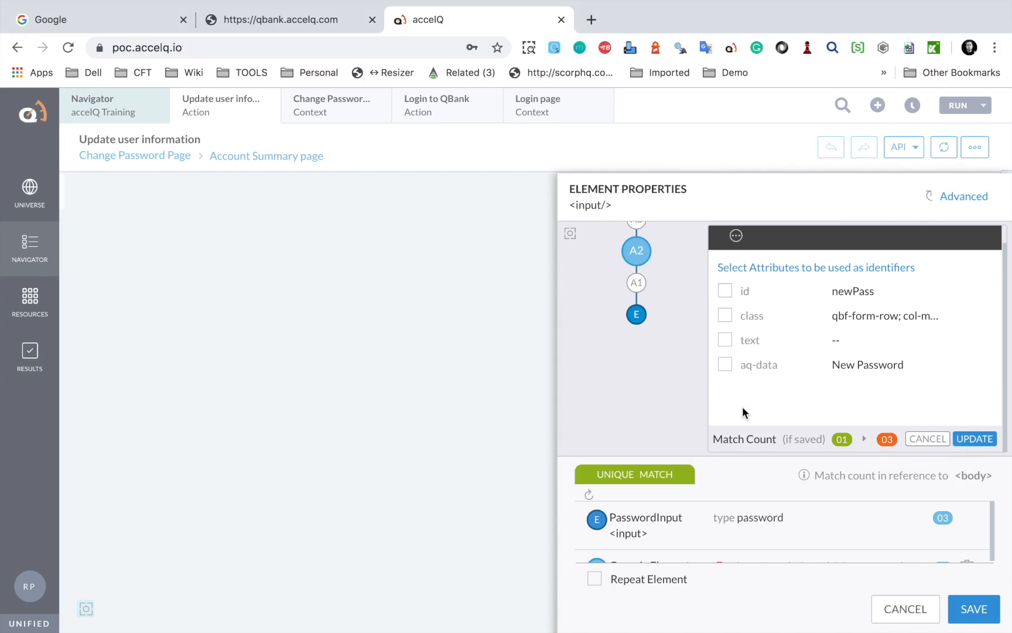
Review ancestor nodes up to A11 and the screenshot's three matched password fields
drag(687, 419, 836, 450)
mouse_move(685, 416)
mouse_down()
mouse_move(857, 434)
mouse_move(669, 420)
mouse_move(902, 451)
mouse_move(1006, 452)
mouse_up()
click(696, 421)
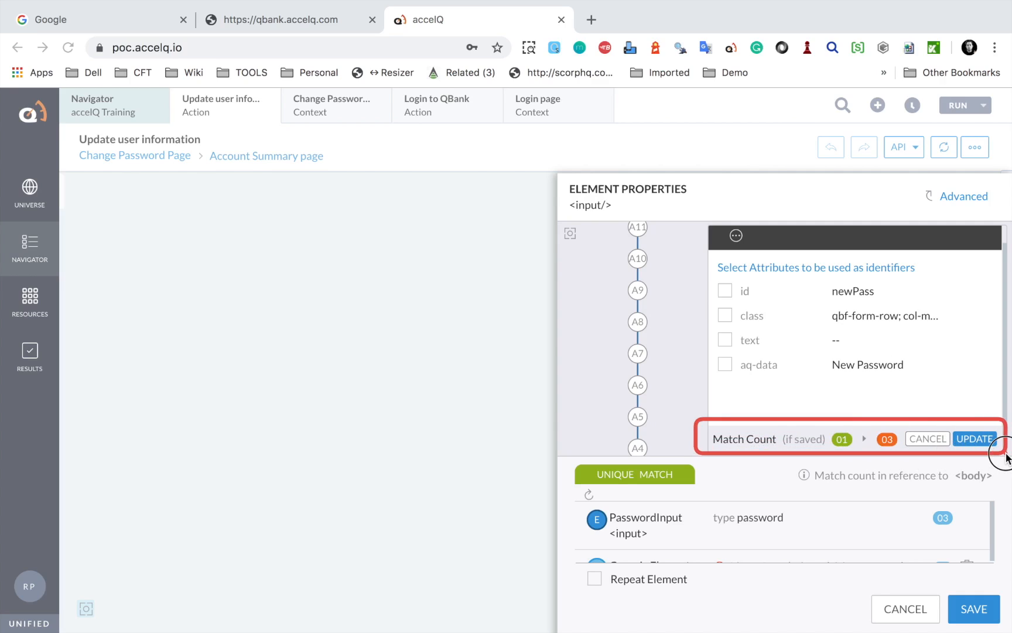
click(86, 609)
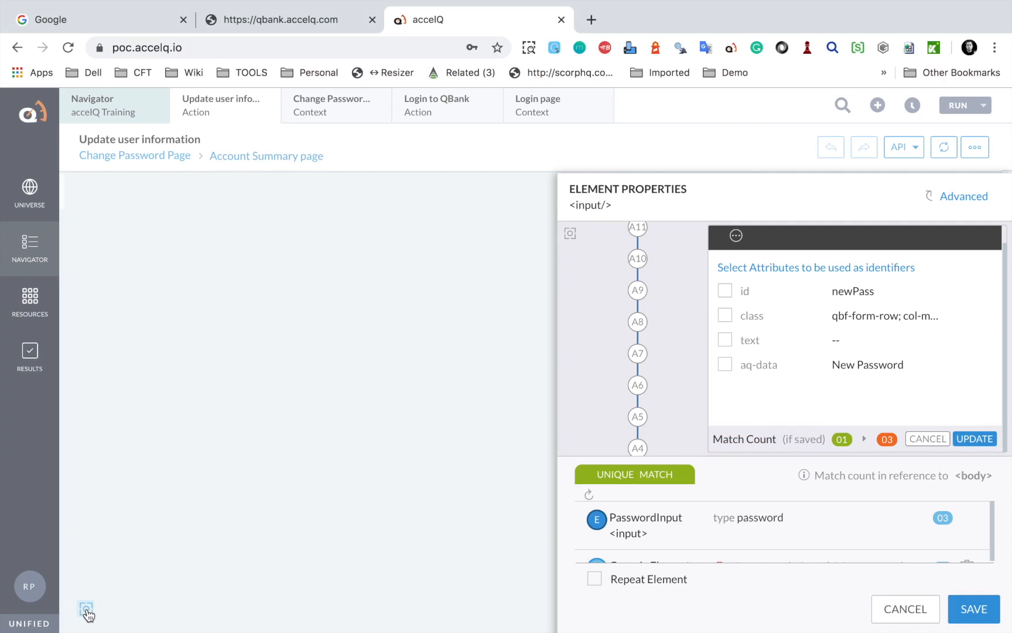
drag(462, 505, 241, 492)
mouse_move(247, 293)
mouse_down()
mouse_move(418, 343)
mouse_move(534, 437)
mouse_up()
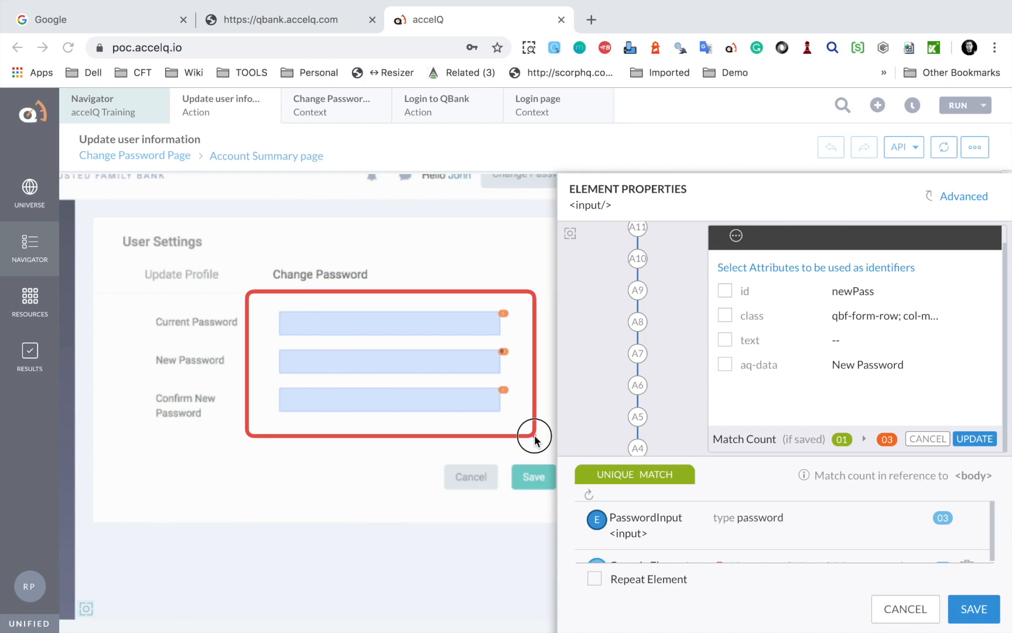
Identify parent div A2 by id newPass alone and apply the update
click(726, 290)
click(570, 236)
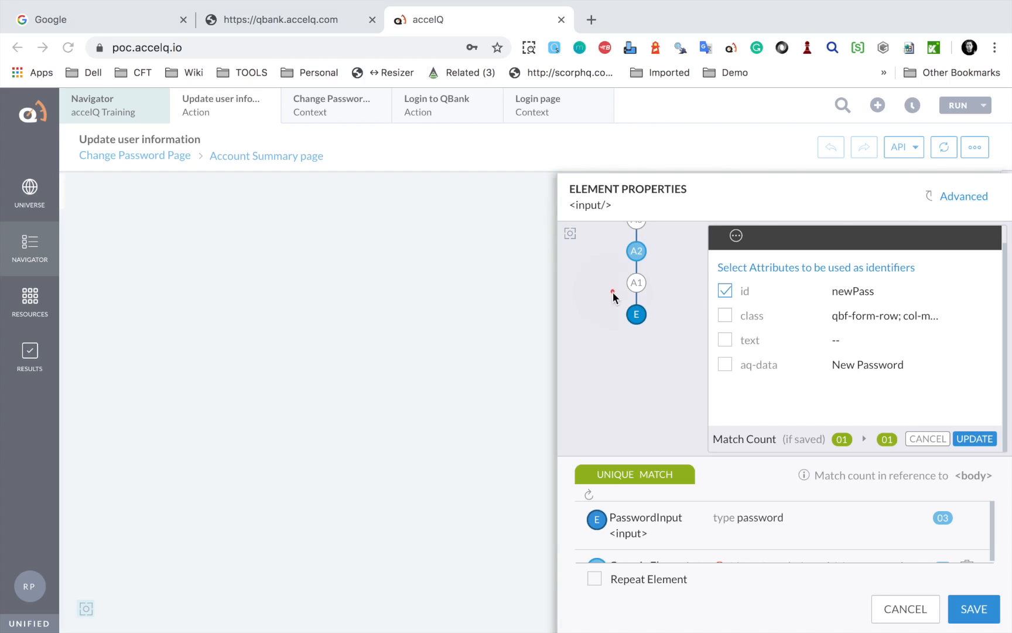
click(87, 610)
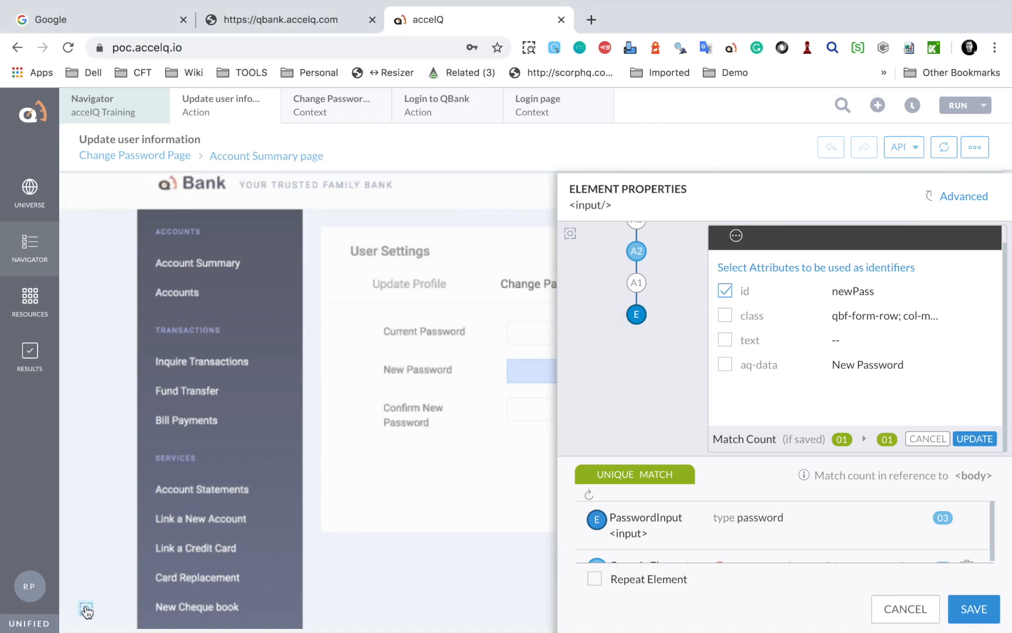
click(637, 319)
click(637, 255)
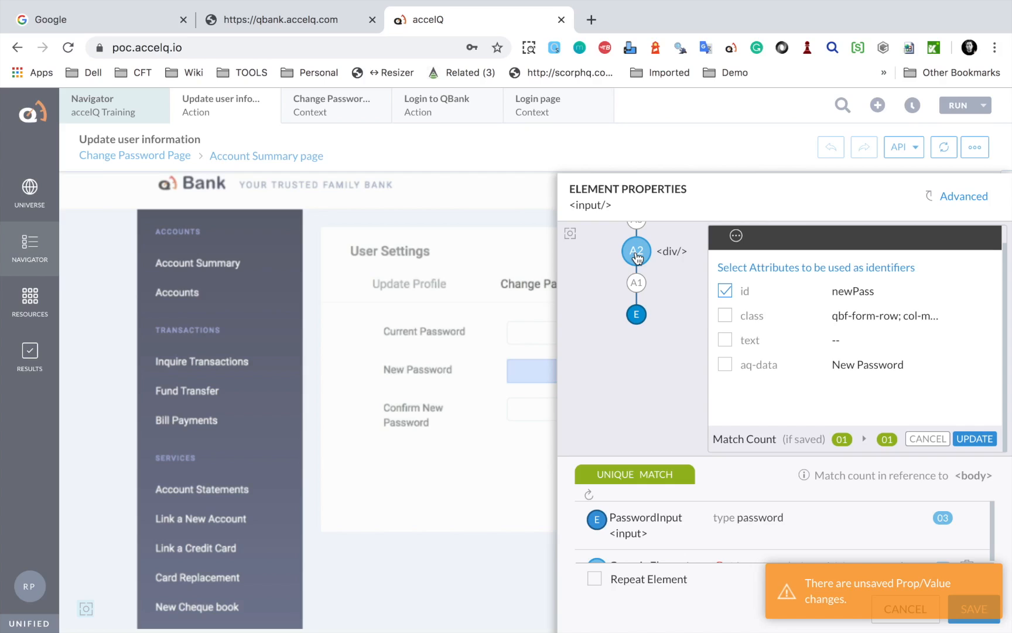
click(975, 439)
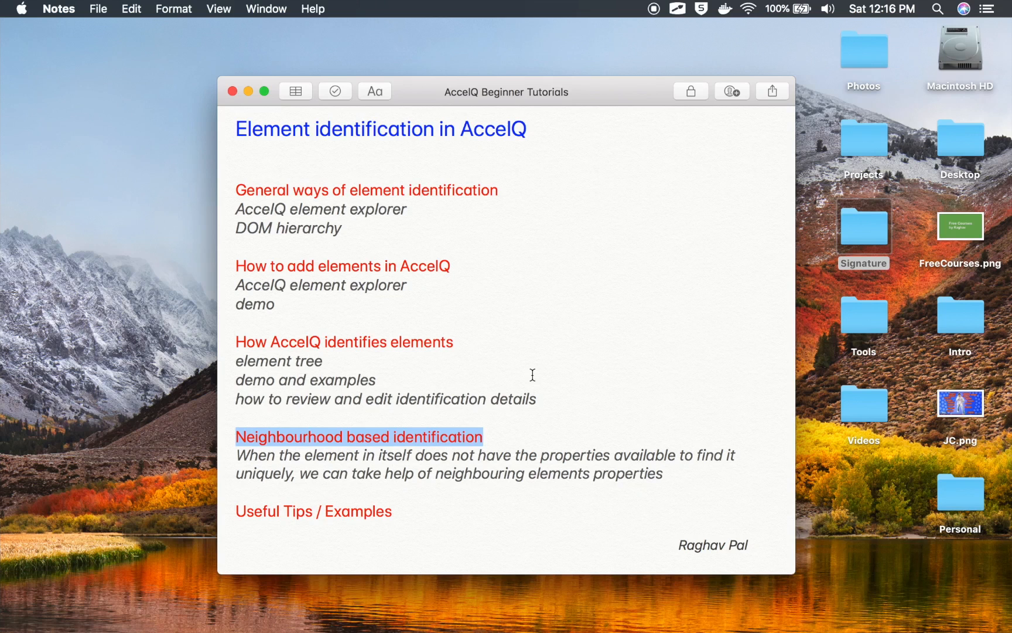
key(Right)
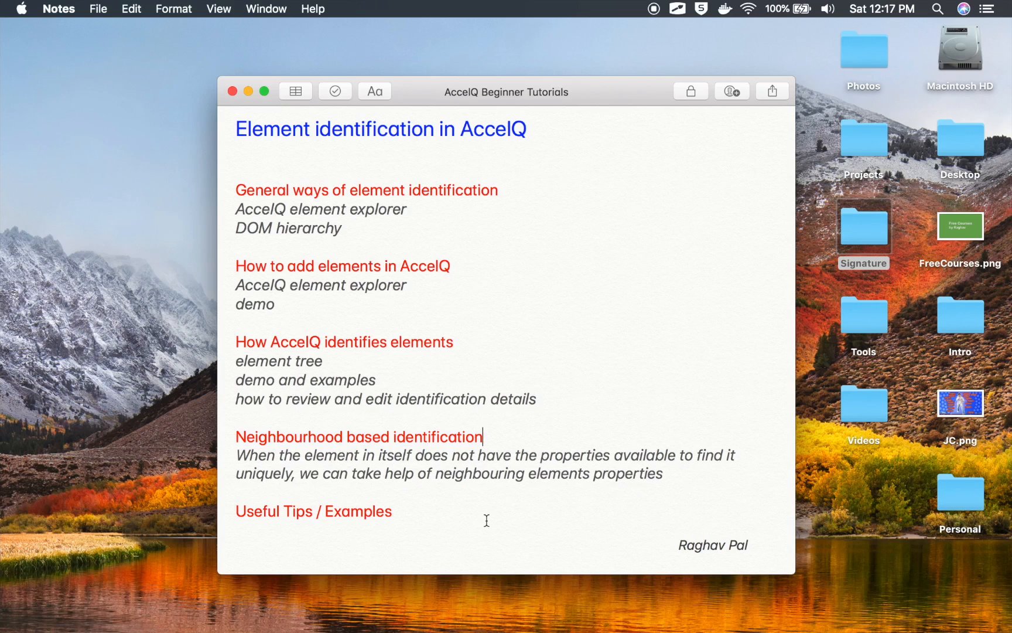
key(ctrl+Right)
key(ctrl+Right)
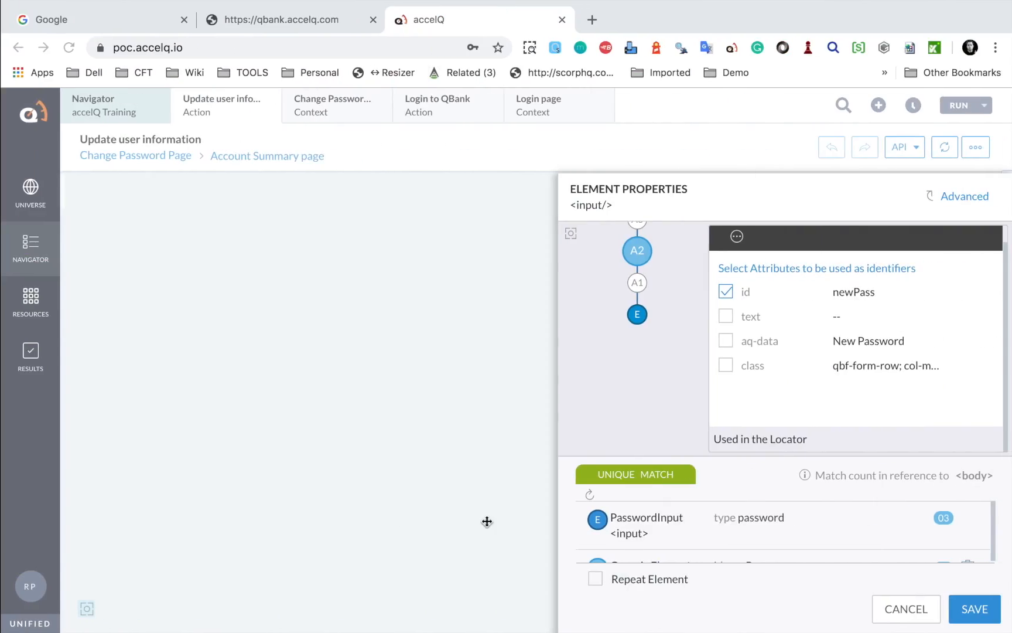